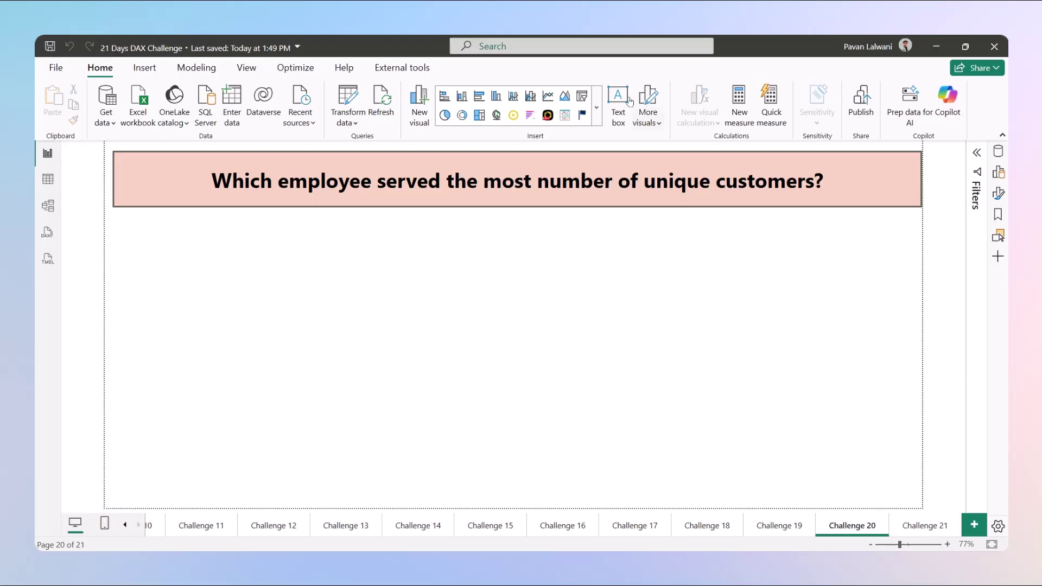
Create a new measure named 'Top Employee by Unique Customers =' with a blank line for its formula.
click(739, 104)
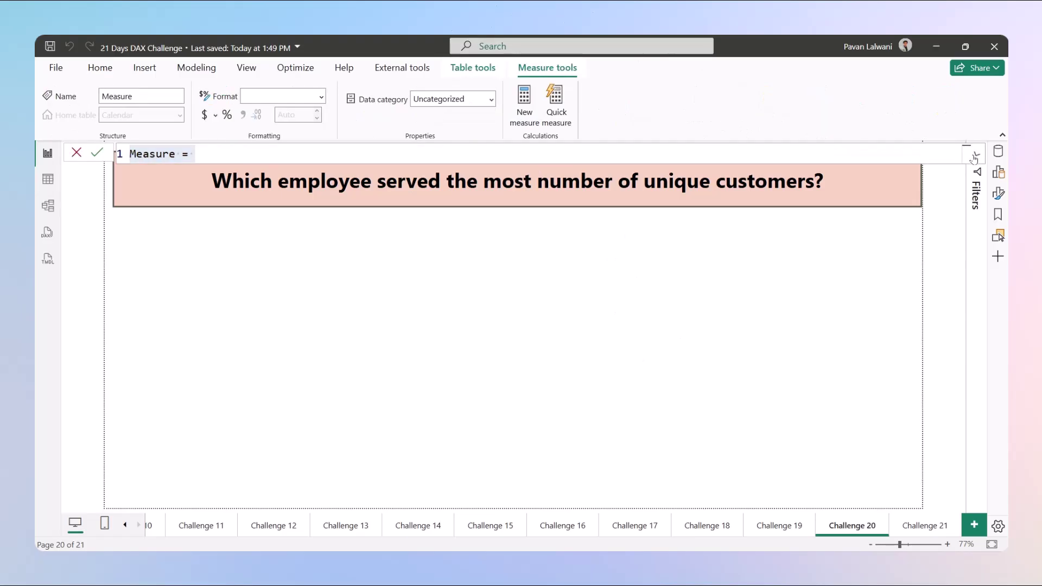
click(197, 154)
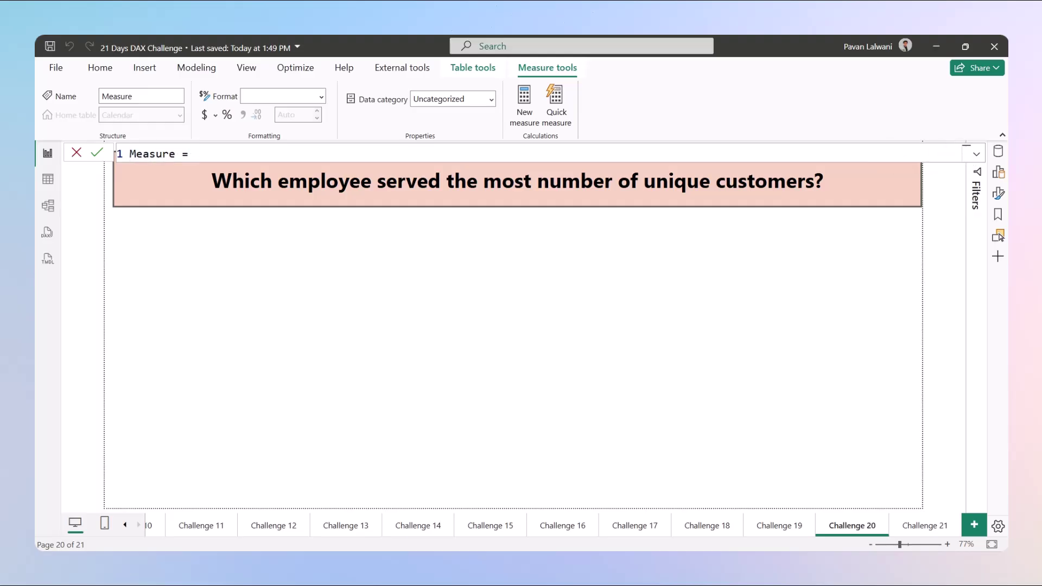
key(ctrl+a)
text(Top E)
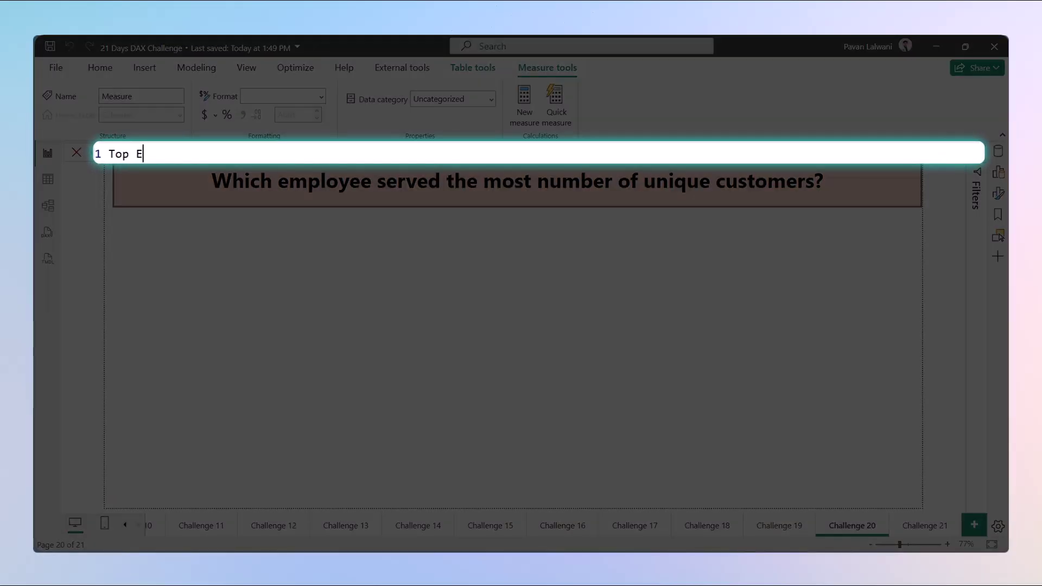
text(mployee by Unique Customers =)
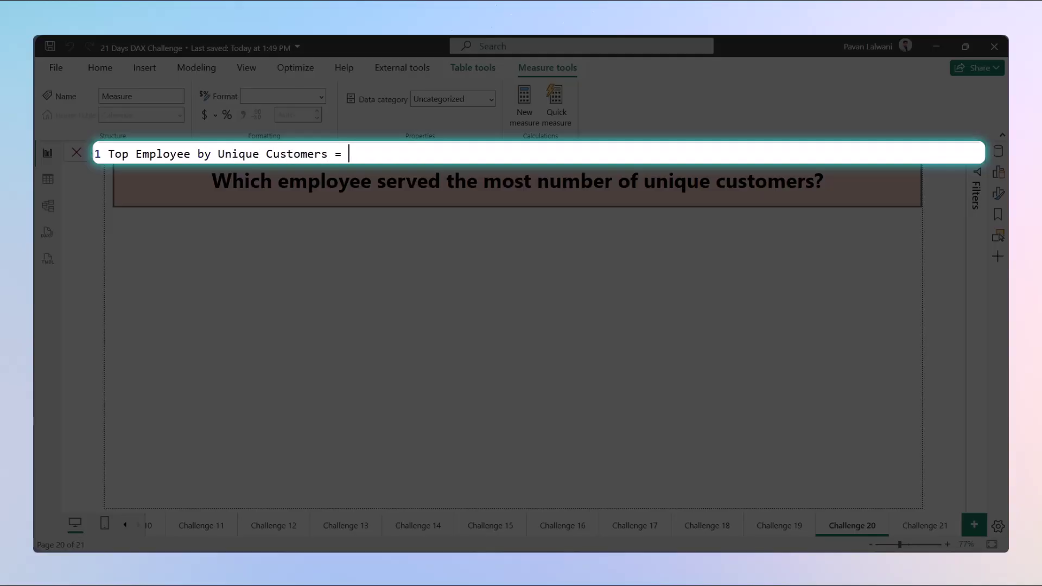
key(shift+Return)
key(shift+Return)
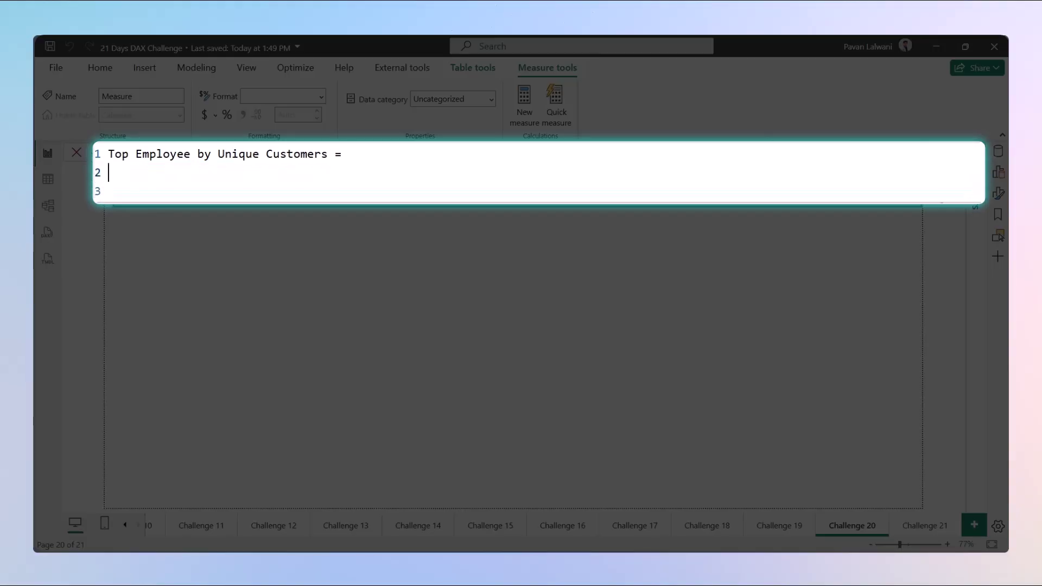
Start VAR T = ADDCOLUMNS(VALUES(Employees[EmployeeID]), "UniqueCust", on a new line.
key(shift+Return)
text(Var)
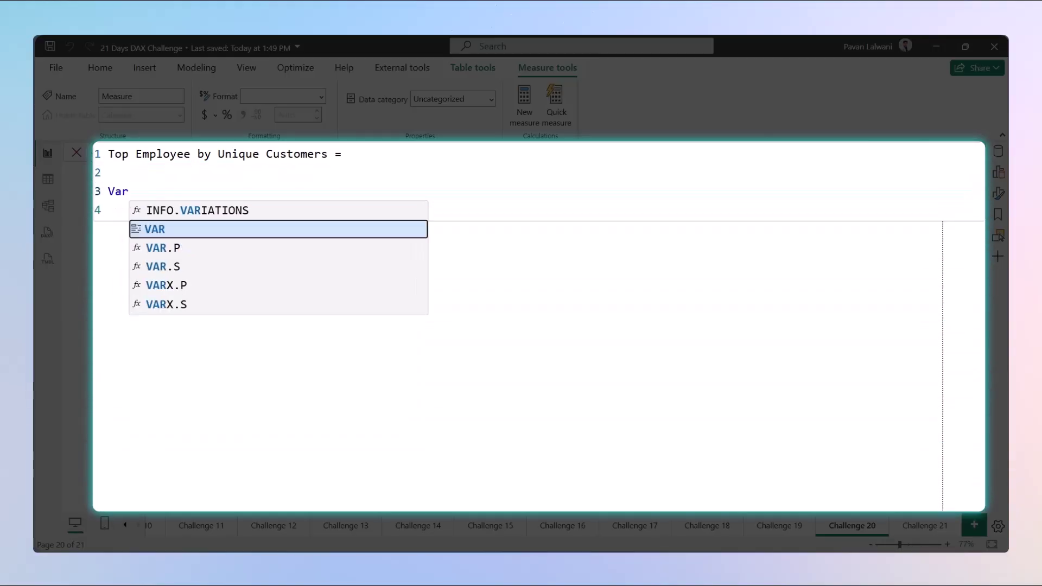
key(Tab)
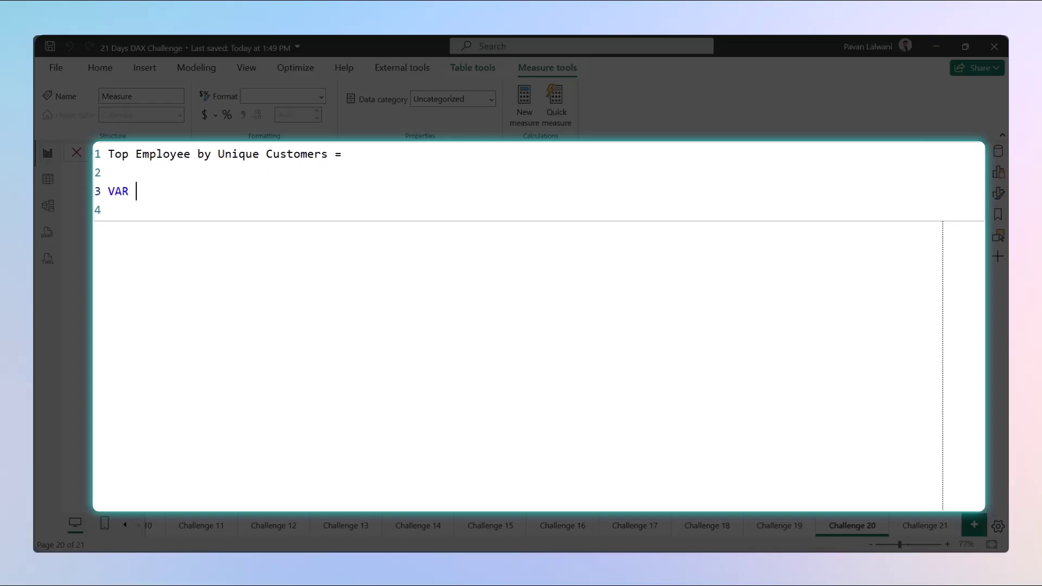
text(T = Add)
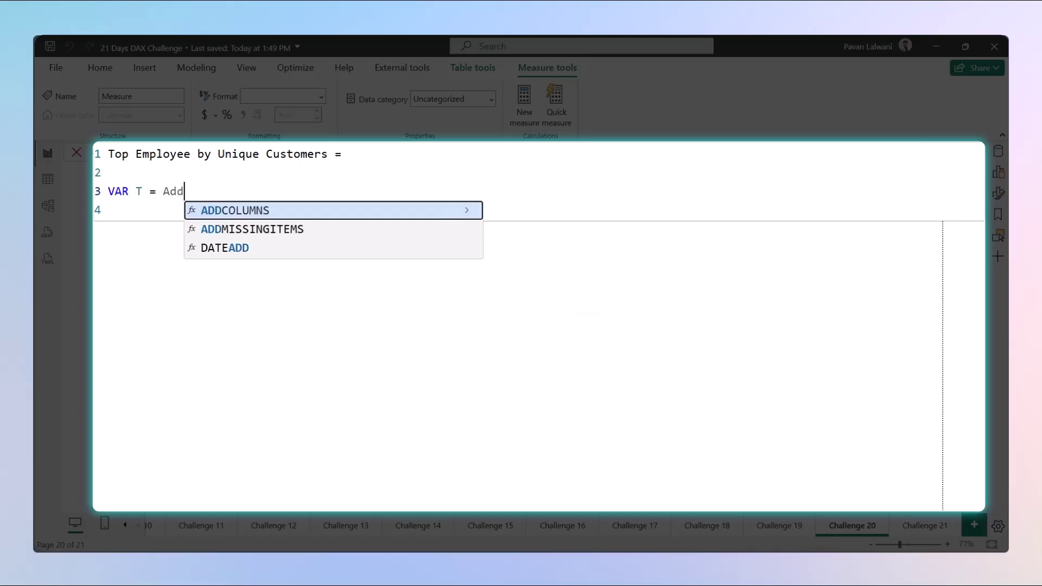
key(Tab)
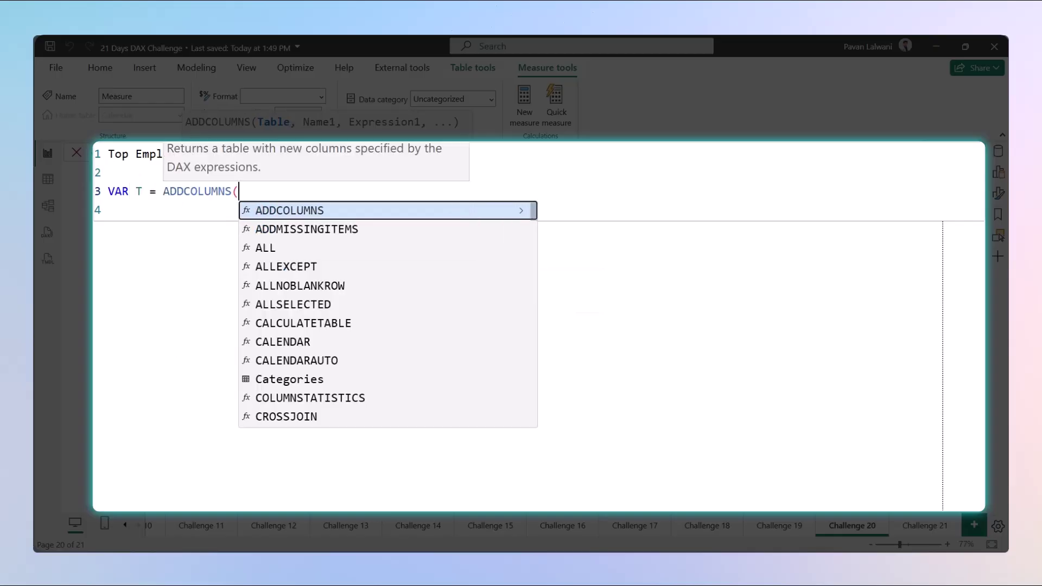
text(Valu)
key(Tab)
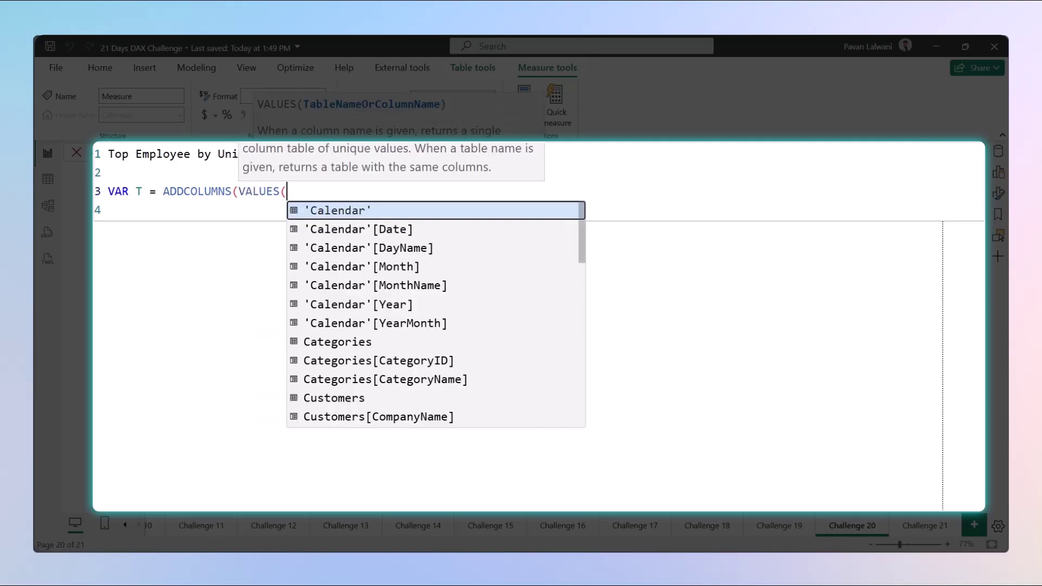
text(Emplo)
key(Down)
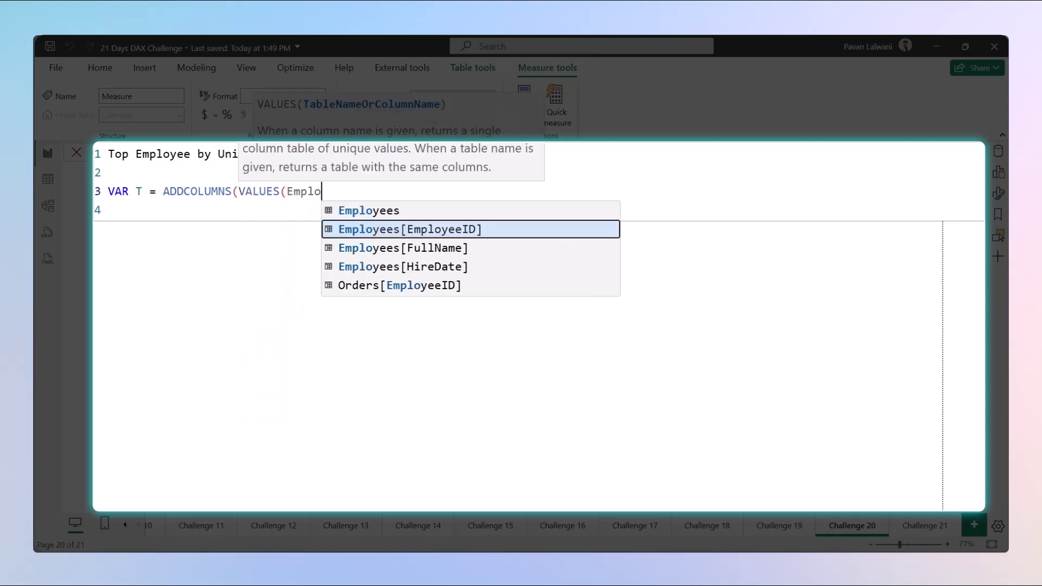
key(Tab)
text(),)
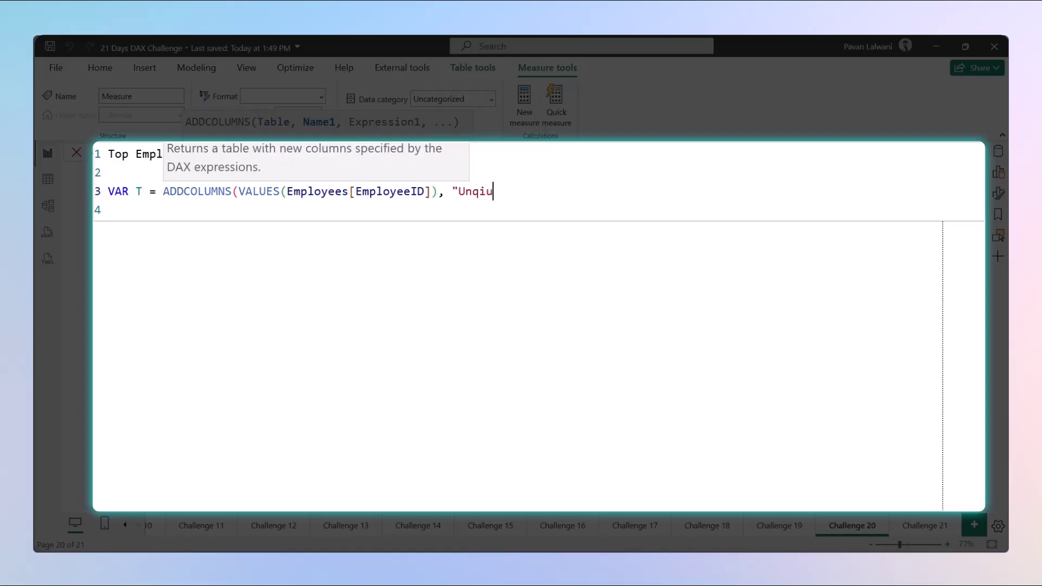
text( "UniqueCust",)
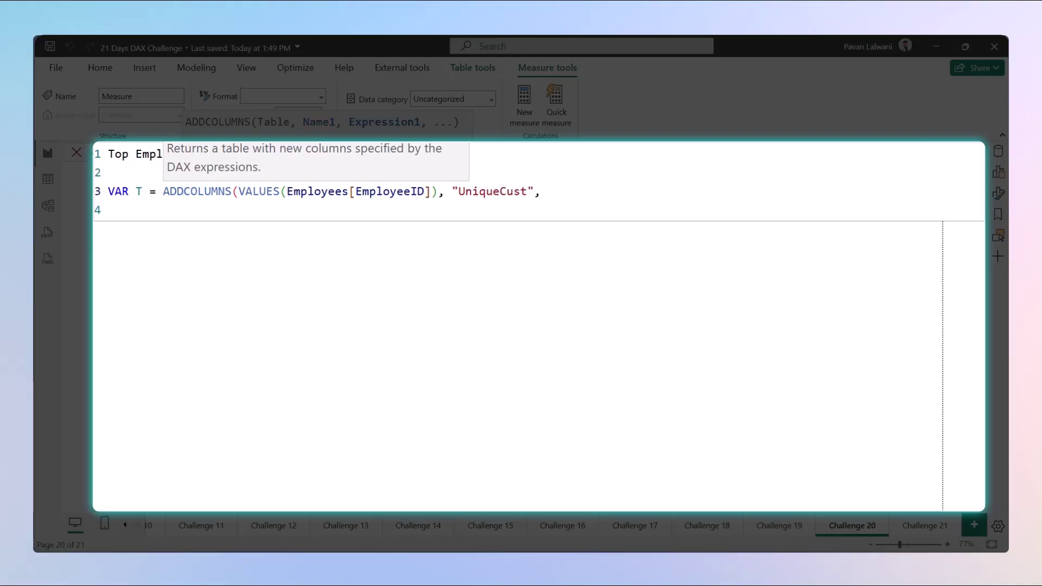
key(shift+Return)
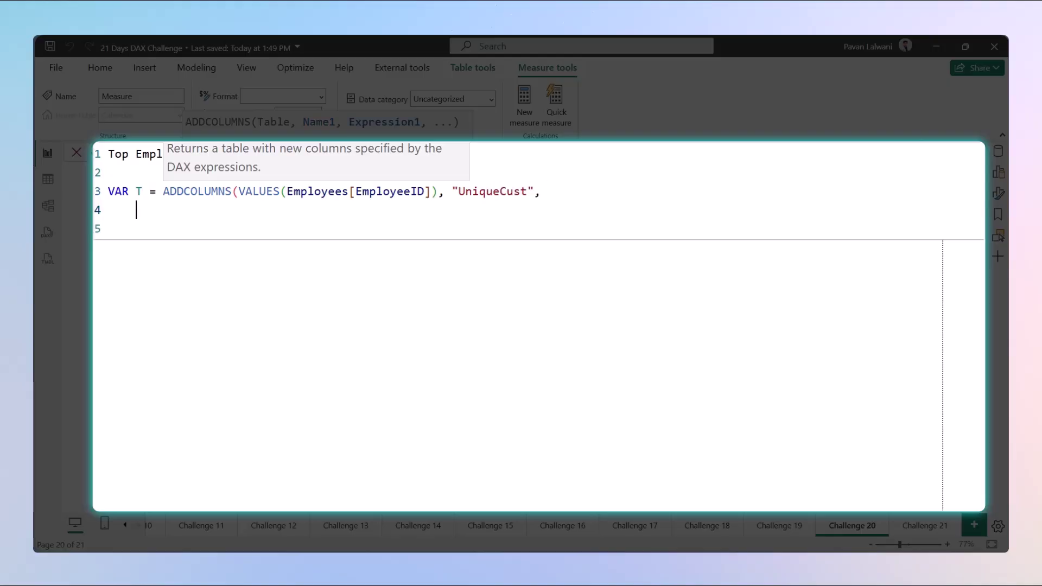
Finish the UniqueCust column with CALCULATE(DISTINCTCOUNT(Customers[CustomerID])) and close the variable.
text(Calc)
key(Tab)
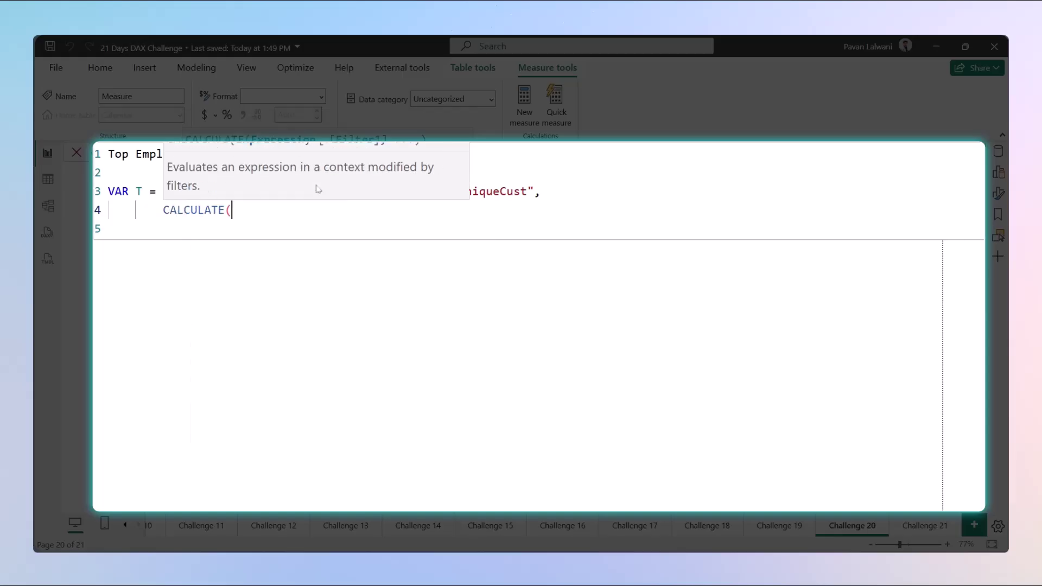
text(Disc)
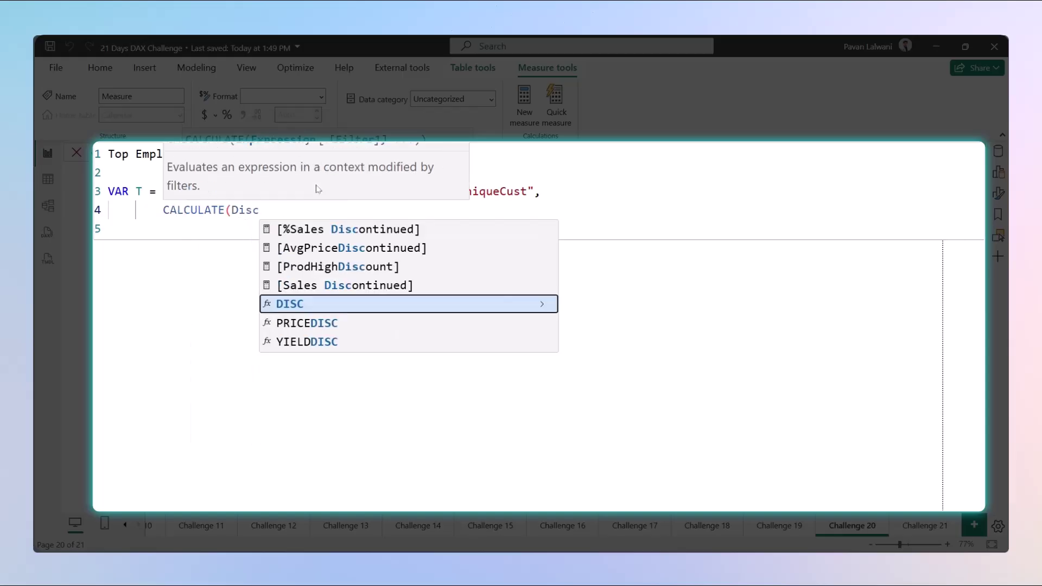
key(Down)
key(BackSpace)
text(ti)
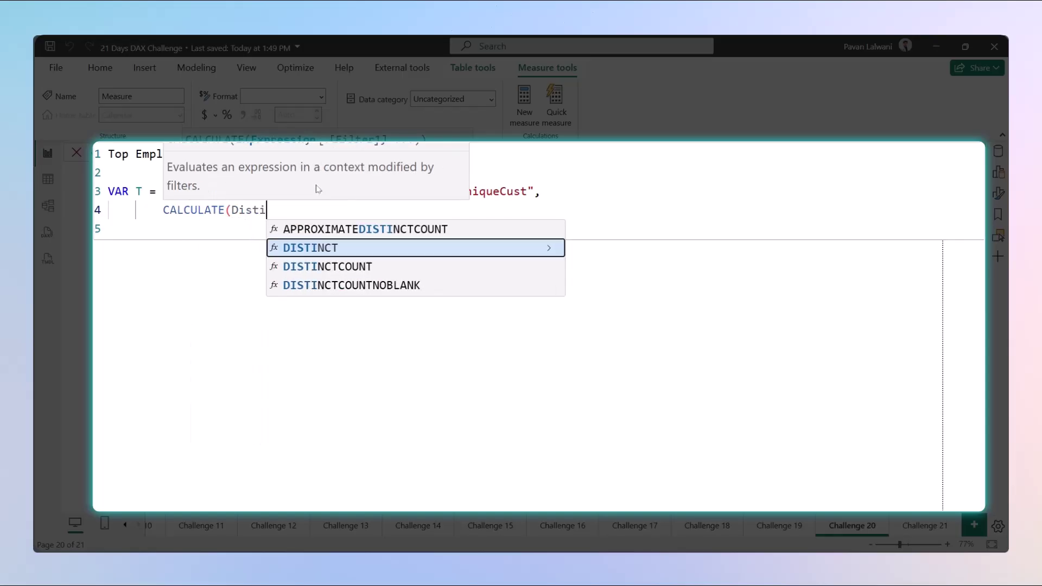
text(c)
key(BackSpace)
key(Down)
key(Down)
key(Up)
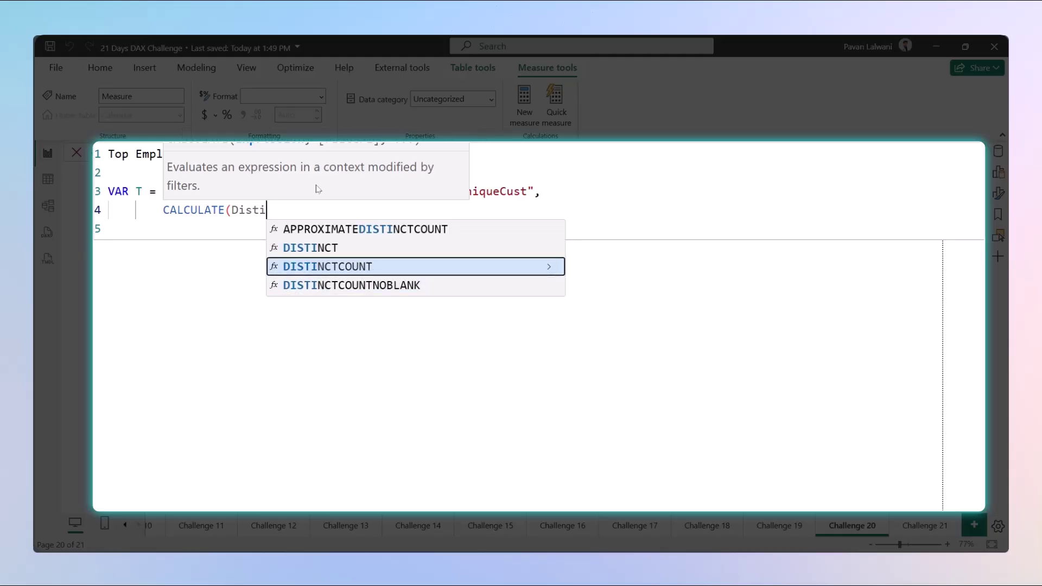
key(Tab)
text(customer)
key(Down)
key(Down)
key(Down)
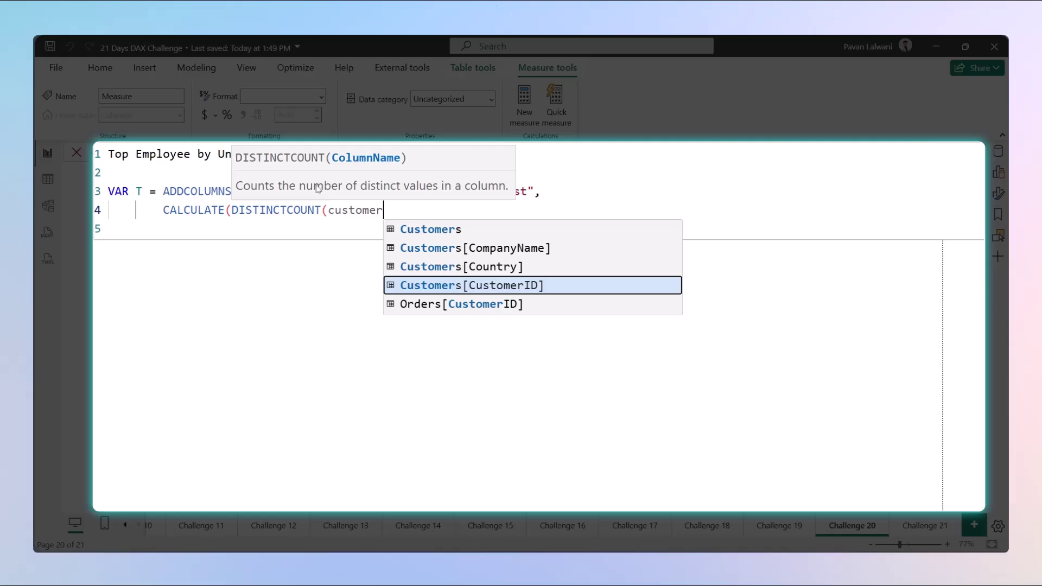
key(Tab)
text())
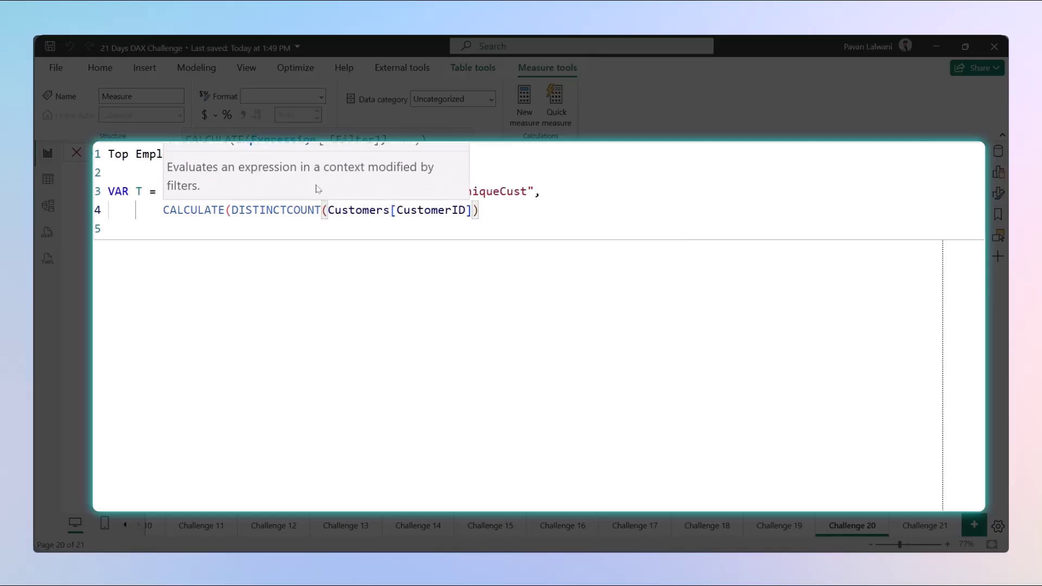
text()))
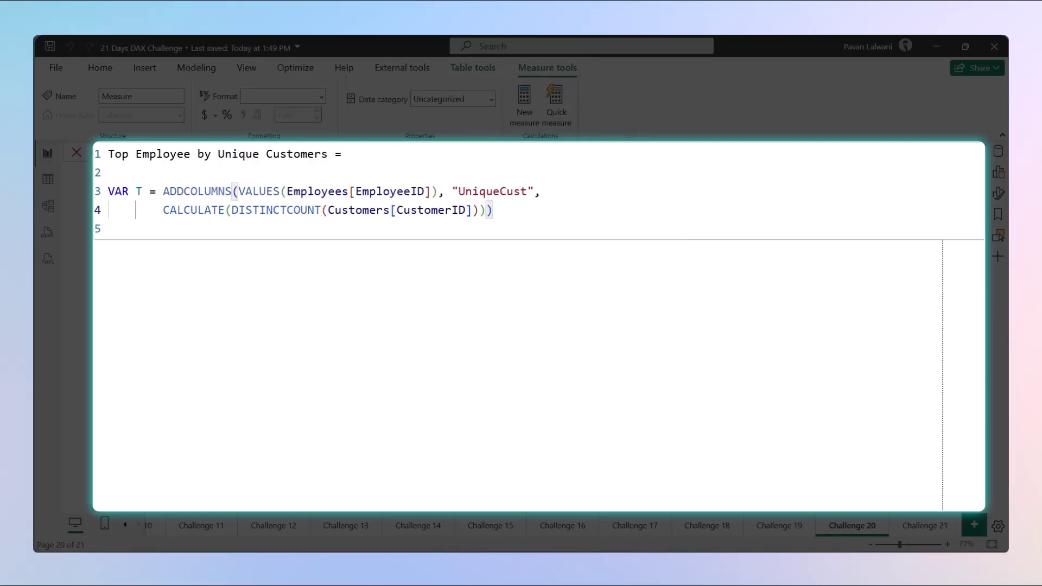
key(Return)
key(Return)
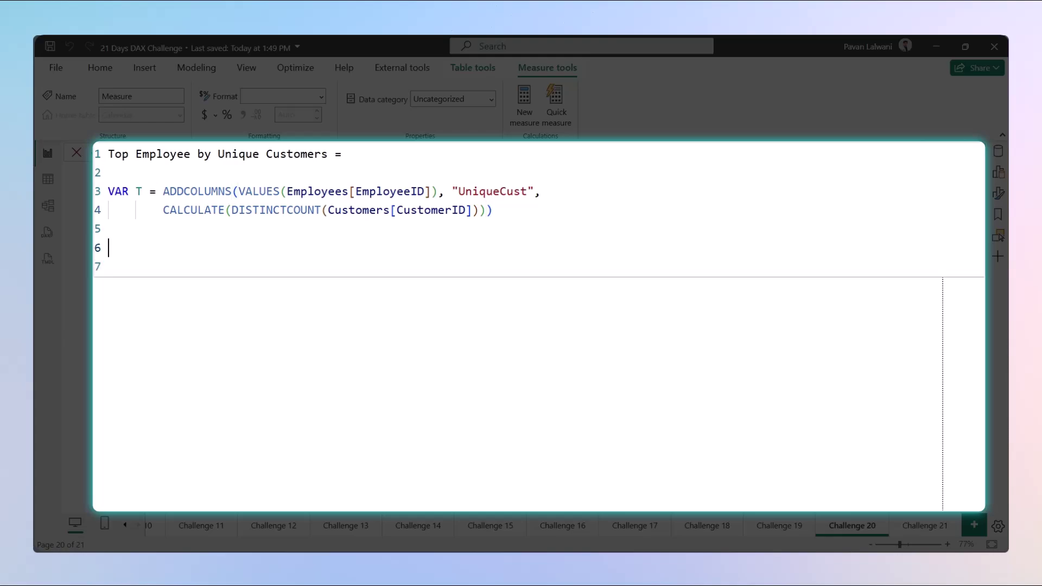
Begin VAR MaxCust = MAXX(T, and pick the UniqueCust column suggestion.
text(Var)
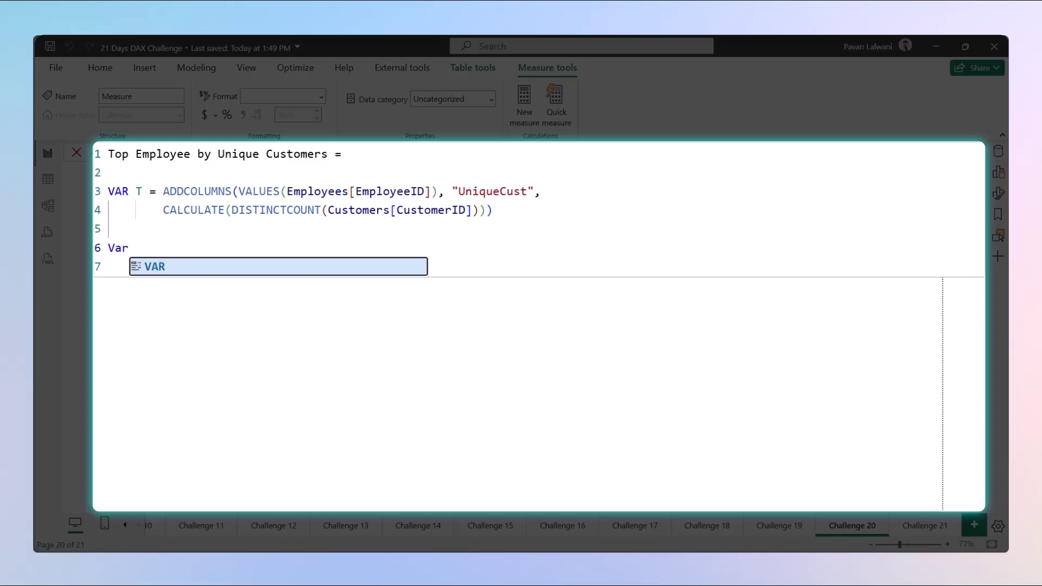
key(Tab)
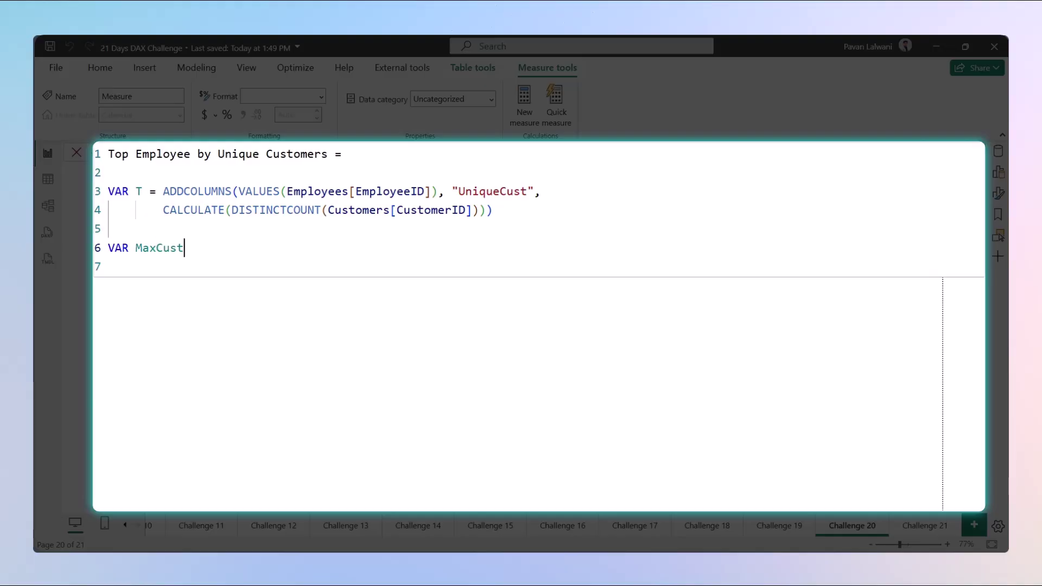
text(MaxCust = MAXX(T)
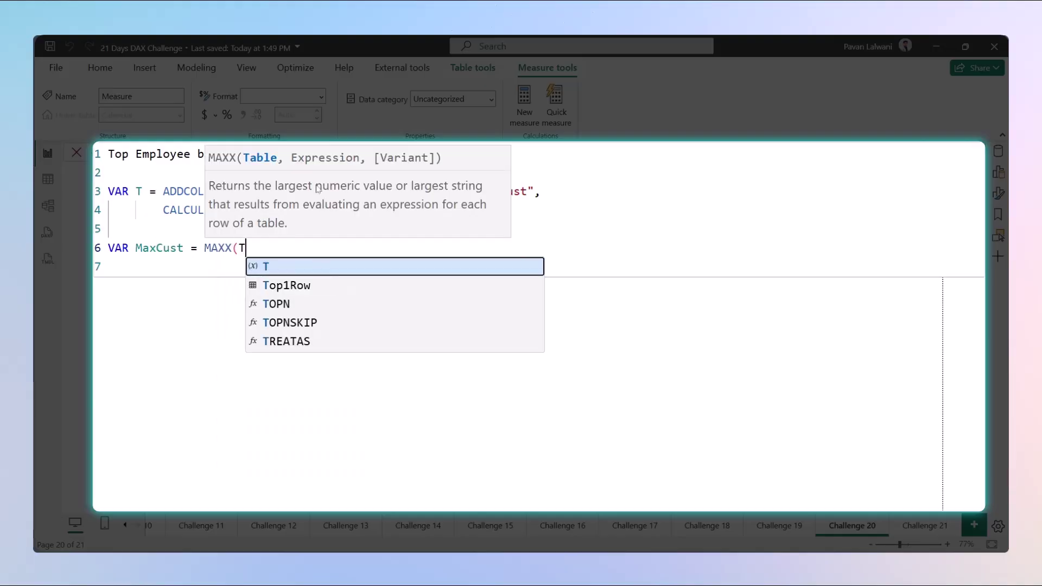
text(, UIn=)
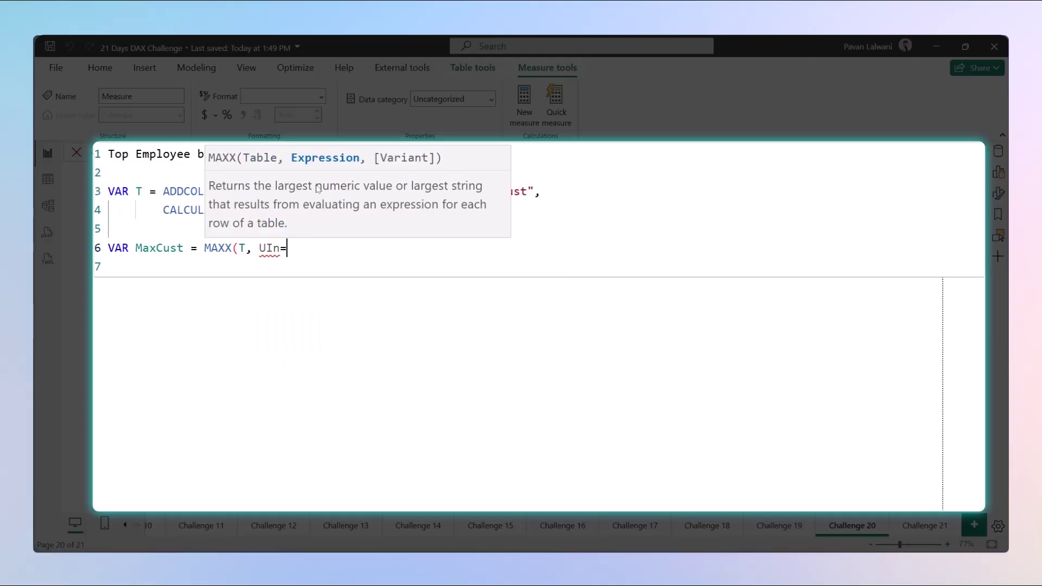
key(BackSpace)
key(BackSpace)
key(BackSpace)
text(ni)
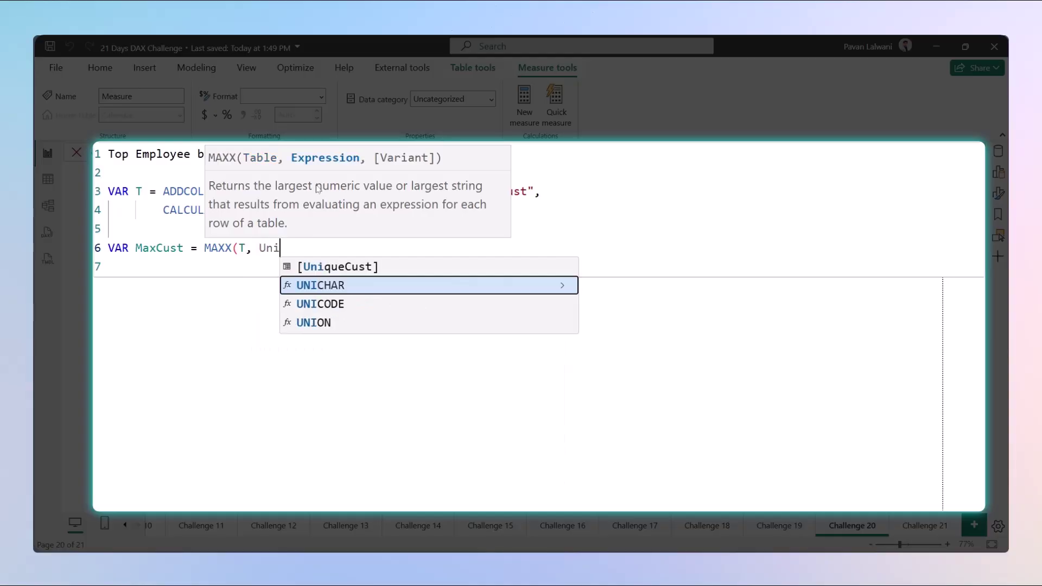
key(Down)
key(Up)
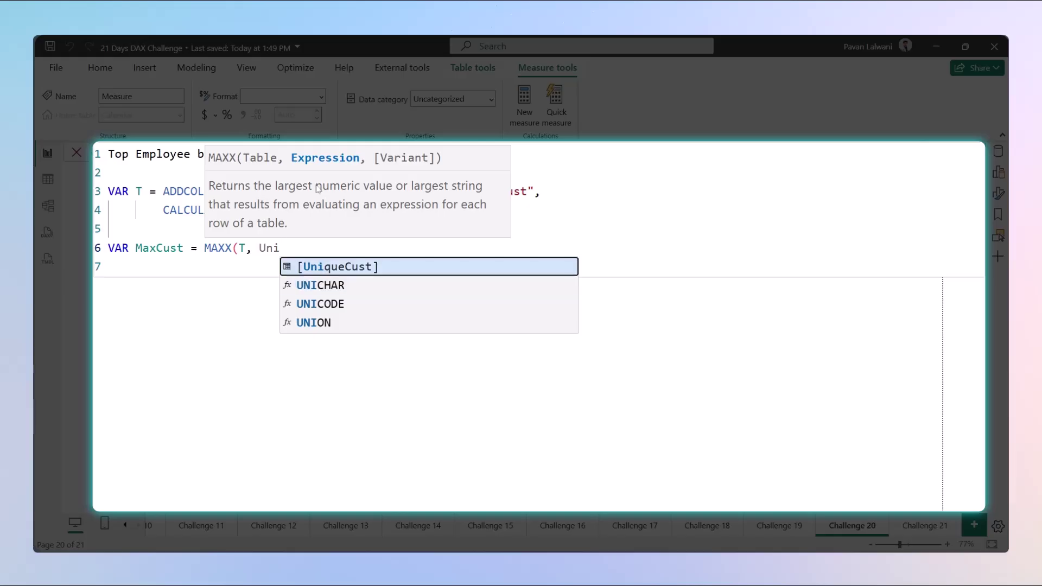
Complete VAR MaxCust = MAXX(T, [UniqueCust]) and start a new line.
key(Tab)
text())
key(Return)
key(Return)
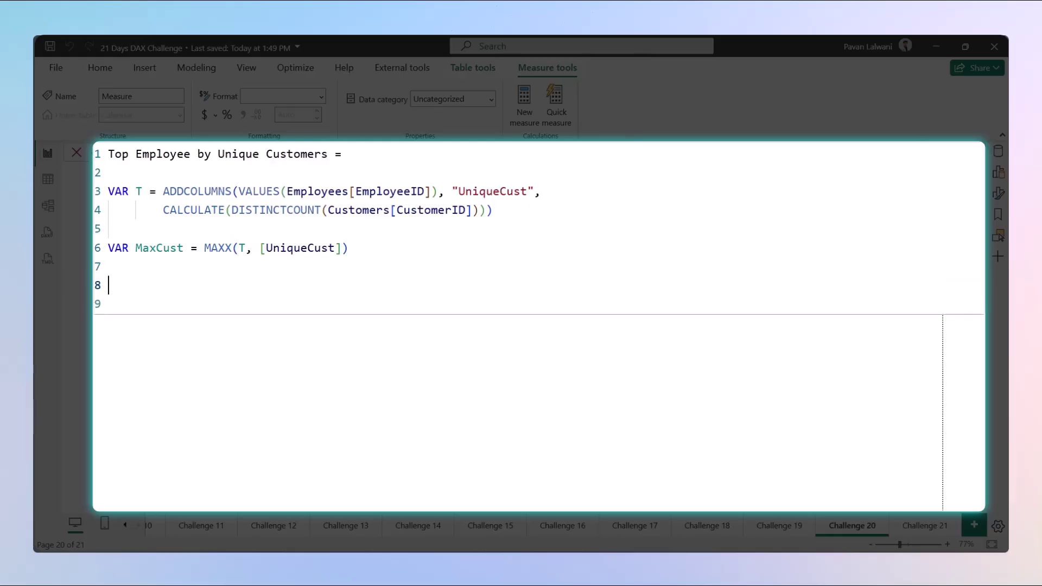
Add VAR TopID = MAXX(FILTER(T, [UniqueCust] = MaxCust), Employees[EmployeeID]).
text(Var)
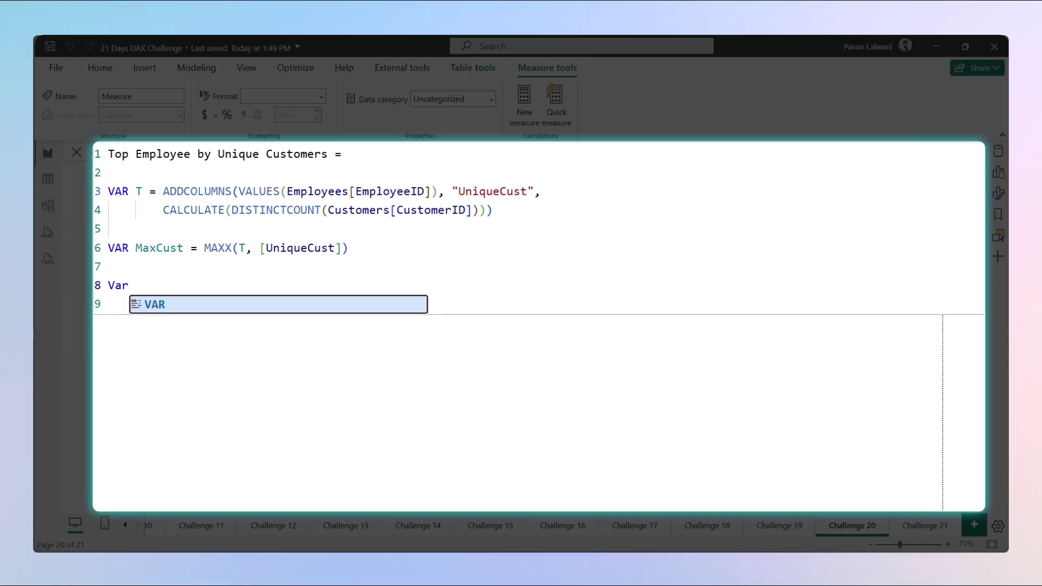
key(Tab)
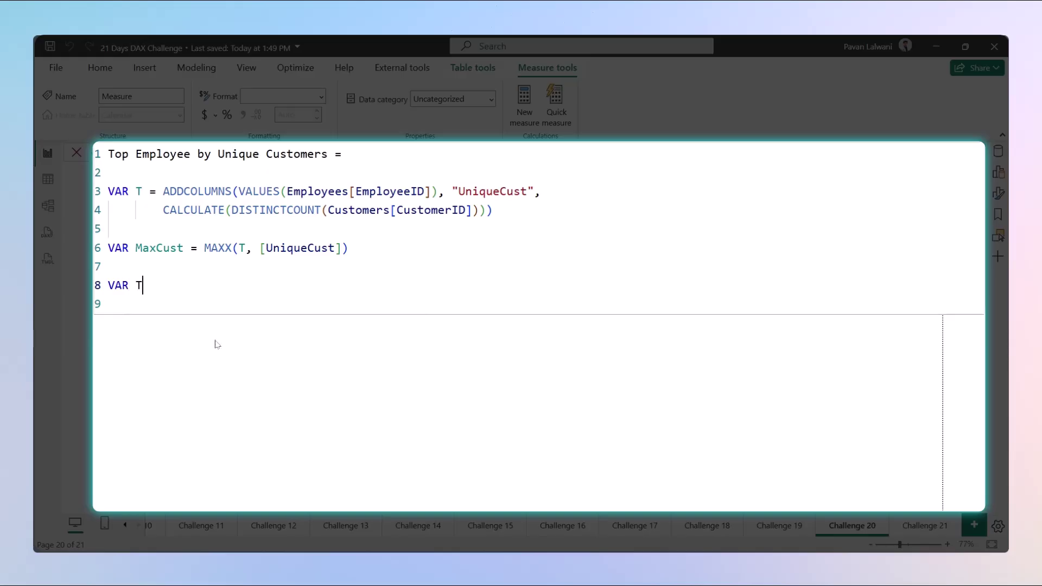
text(TopID = MAX)
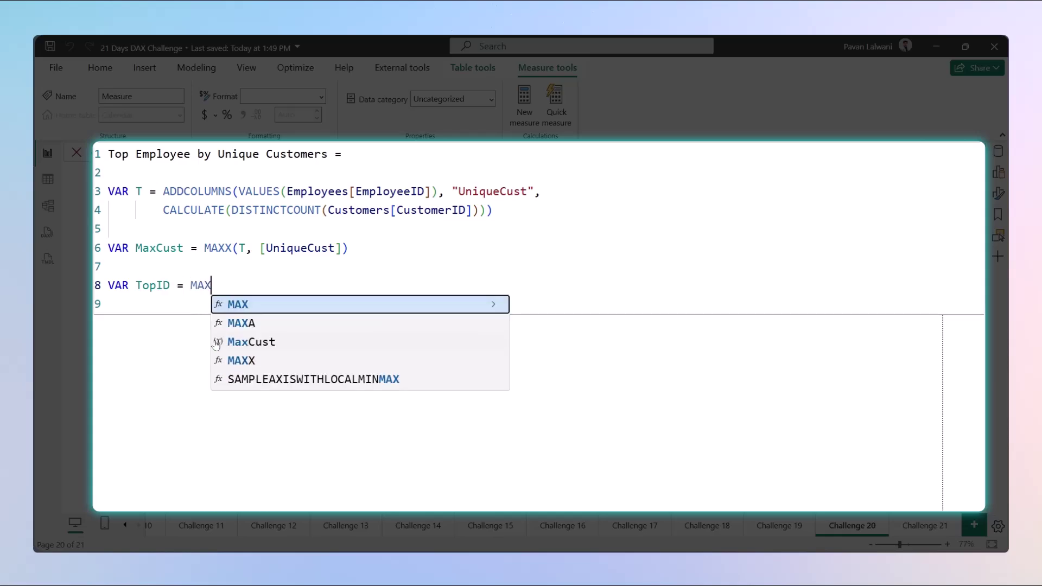
text(X(FILTER()
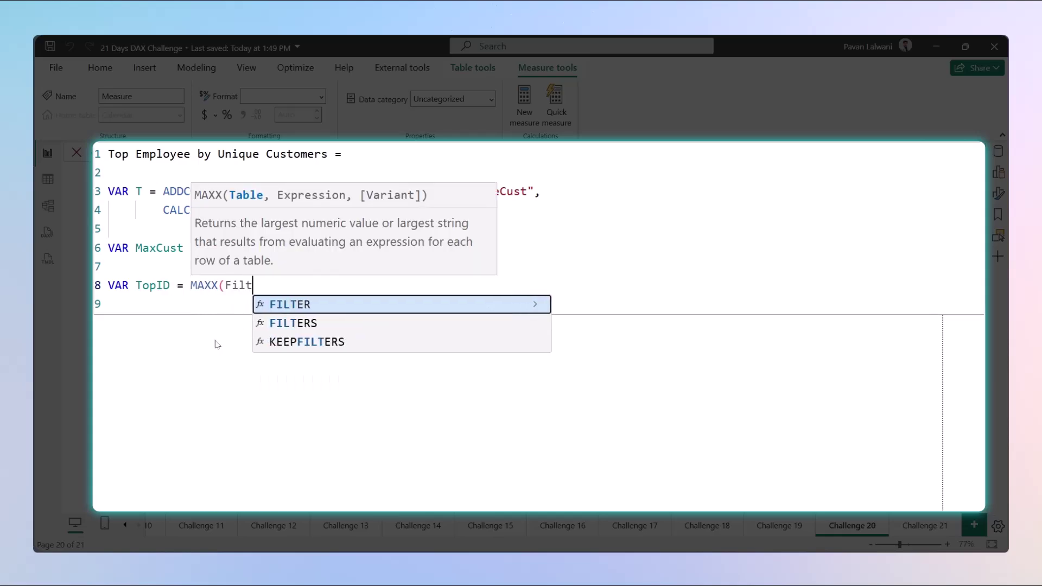
text(T, )
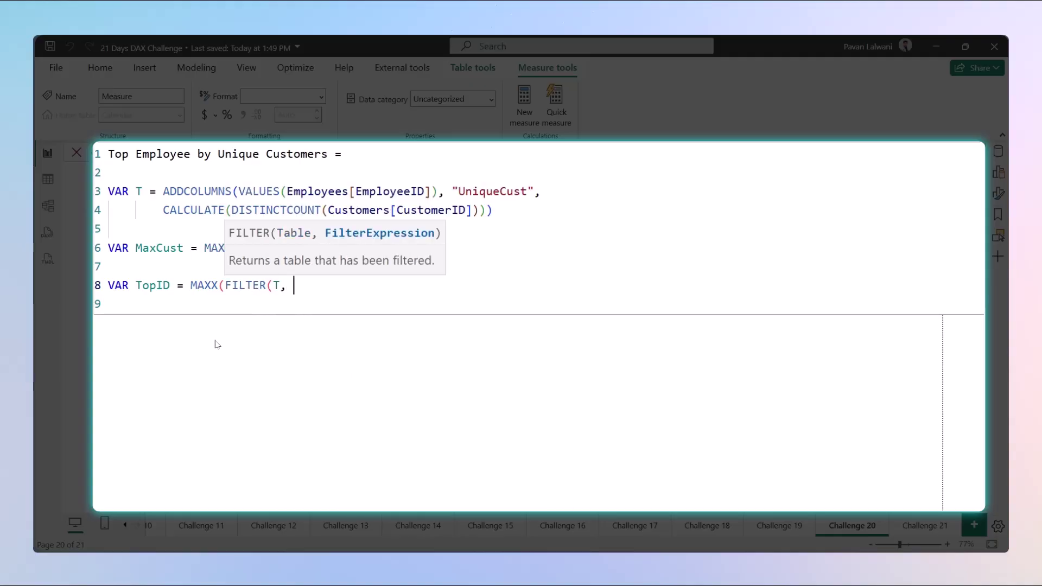
text([Uni)
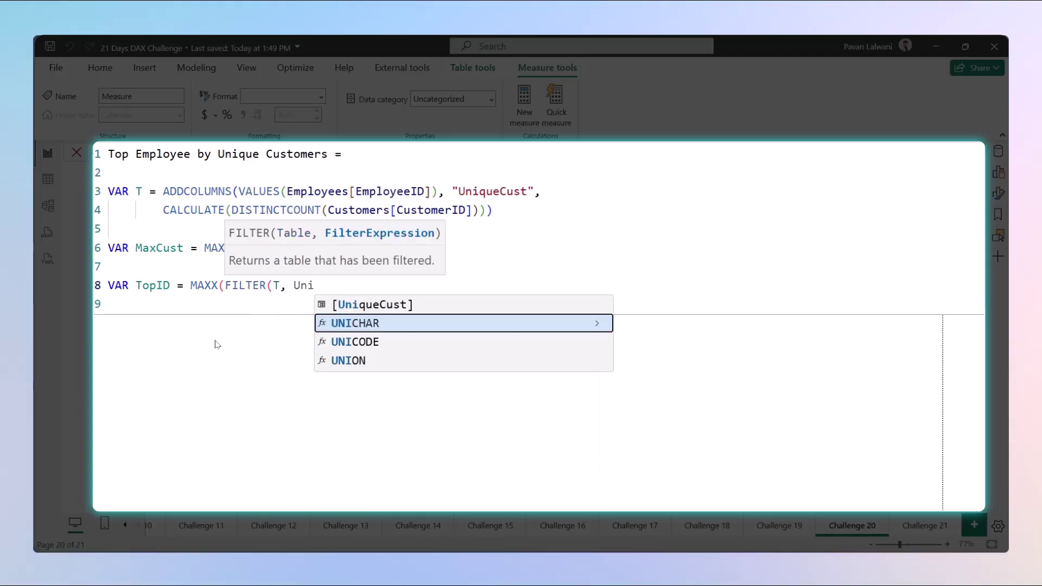
key(Up)
key(Tab)
text(= MAx)
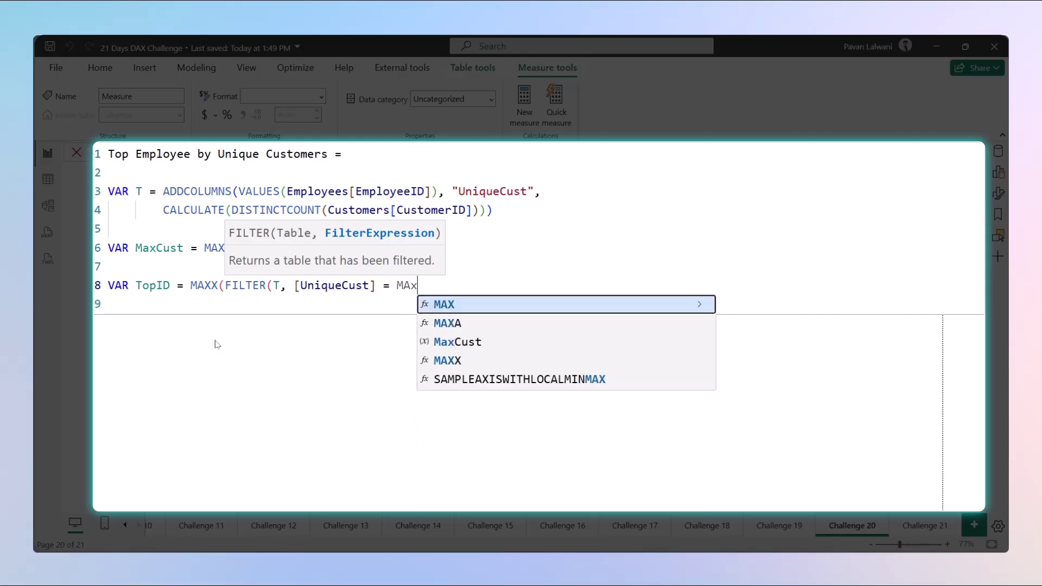
key(Down)
key(Down)
key(Tab)
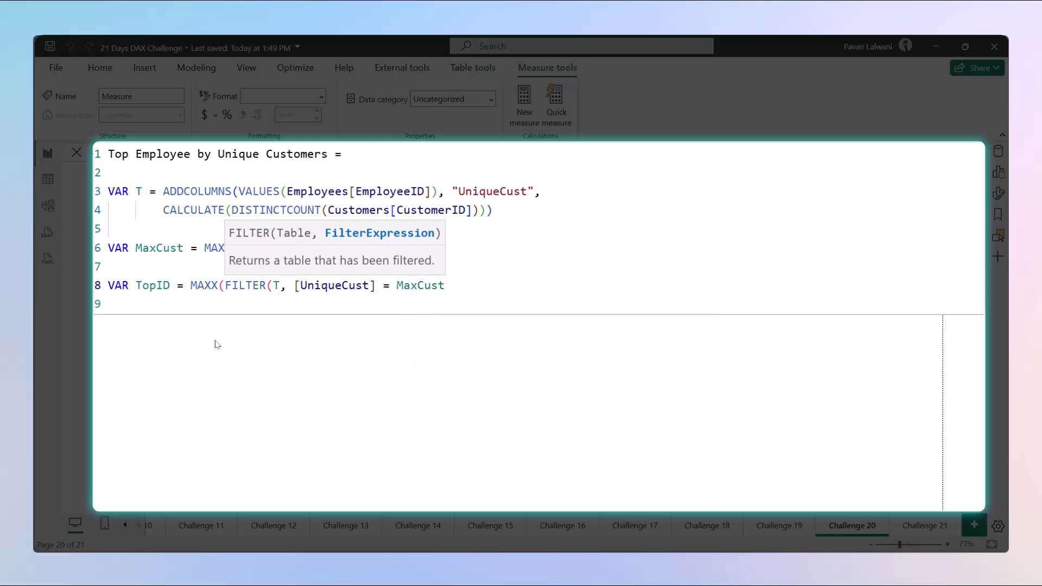
text(),)
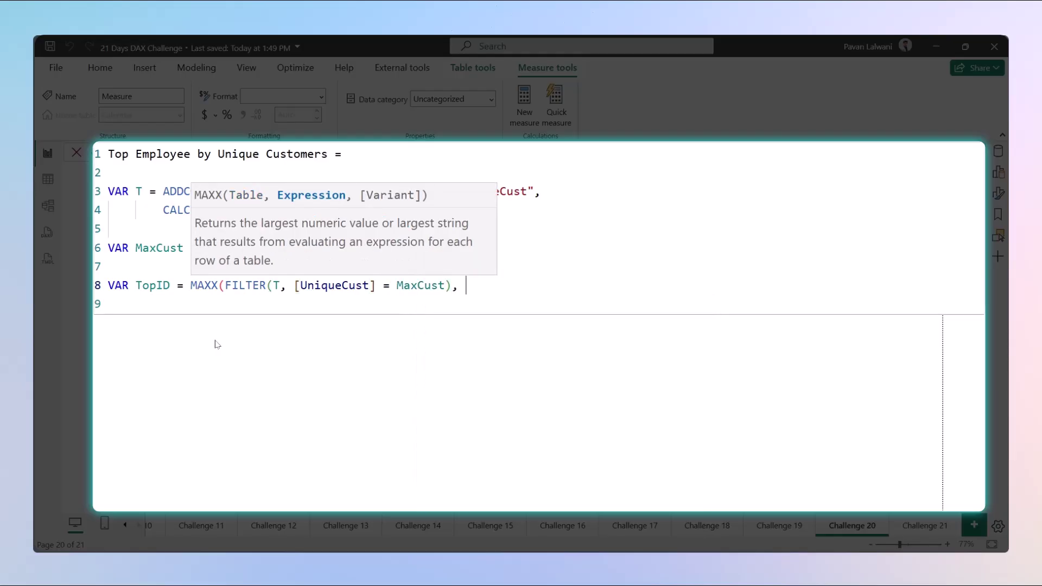
text( Employ)
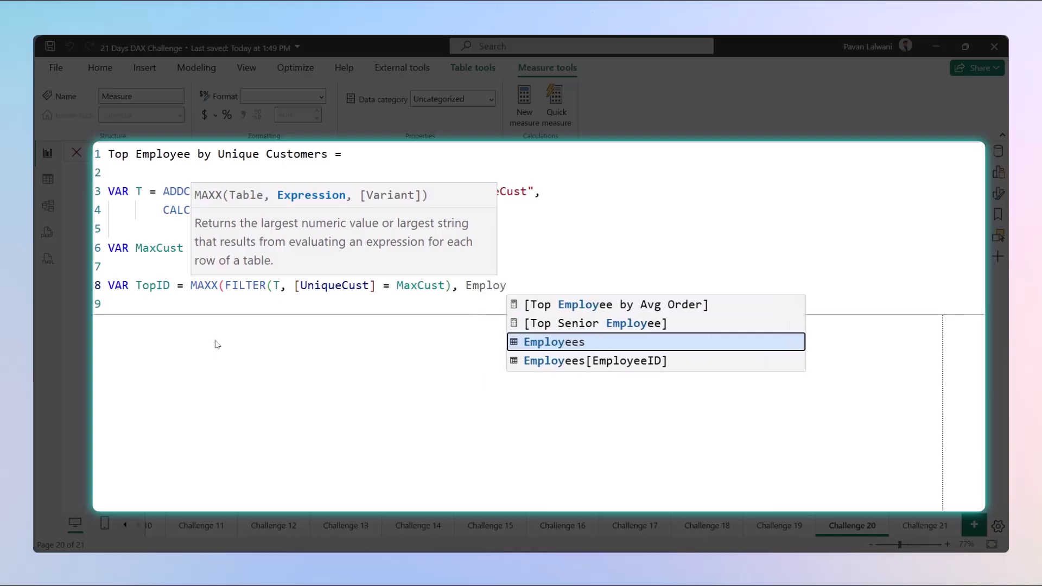
key(Down)
key(Tab)
text())
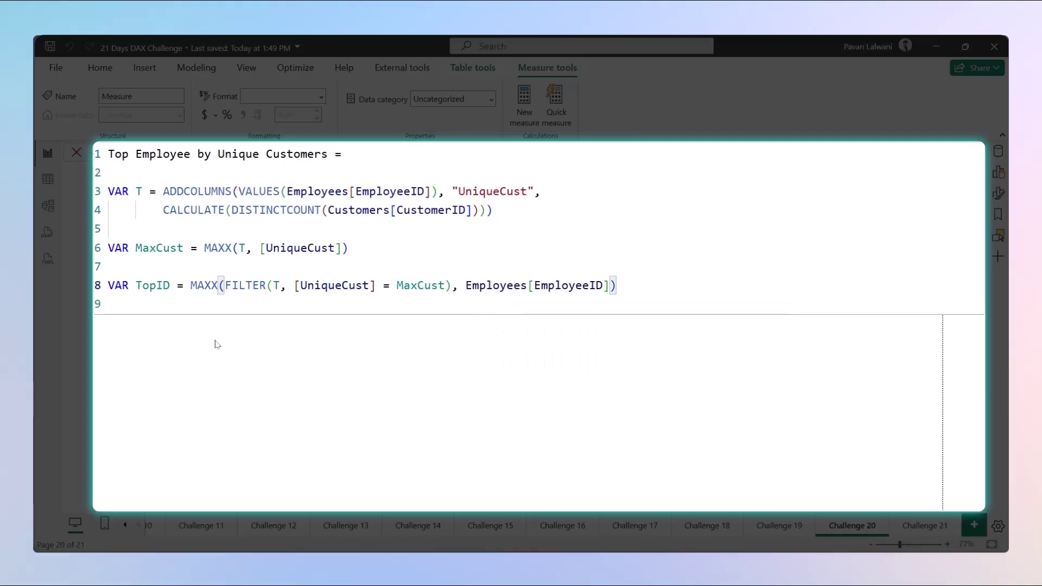
key(Return)
key(Return)
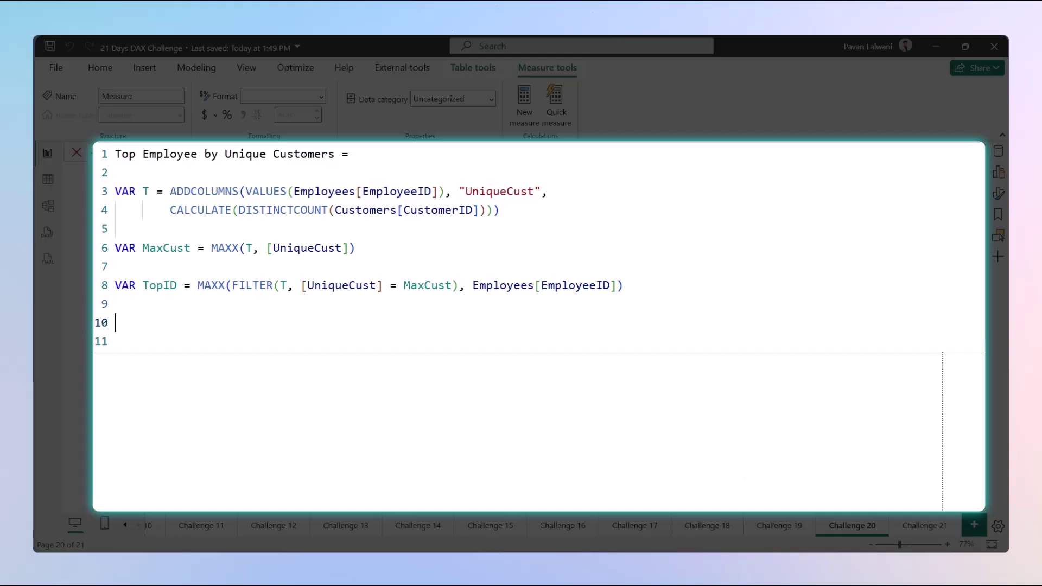
Start the RETURN LOOKUPVALUE(Employees[FullName] line of the measure.
text(Re)
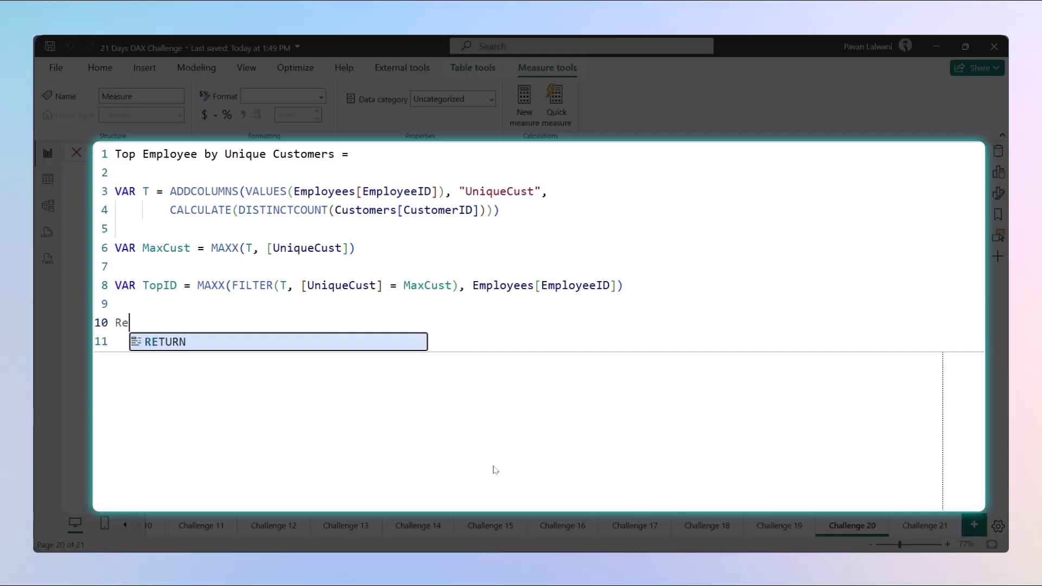
key(Tab)
text(Look)
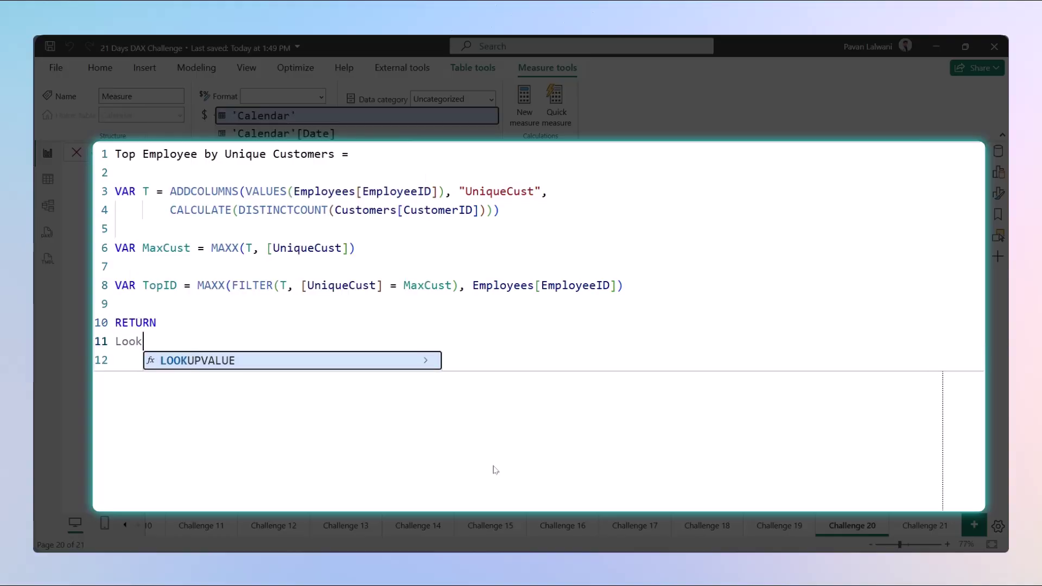
key(Tab)
text(Fu)
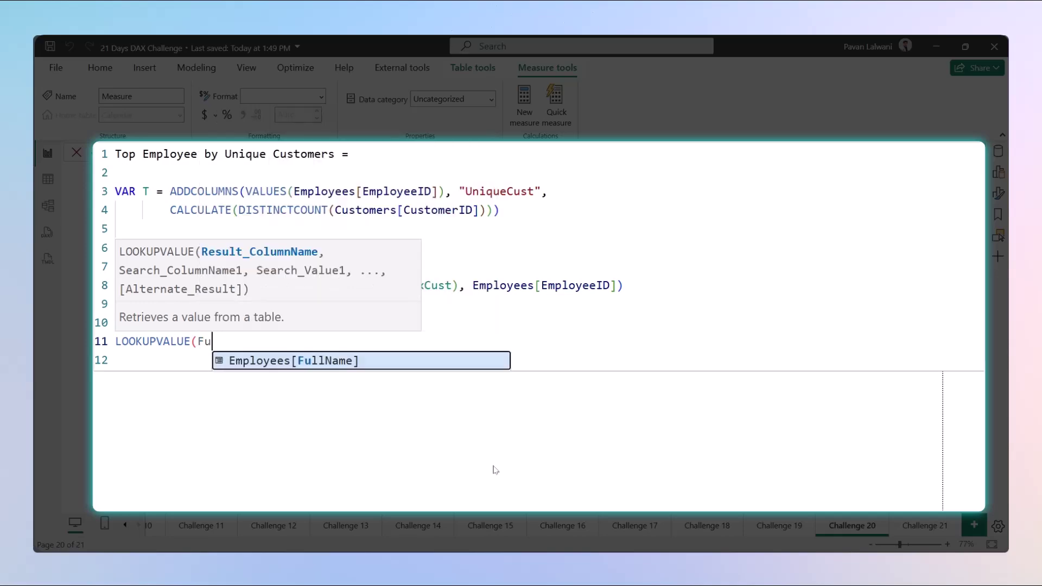
key(Tab)
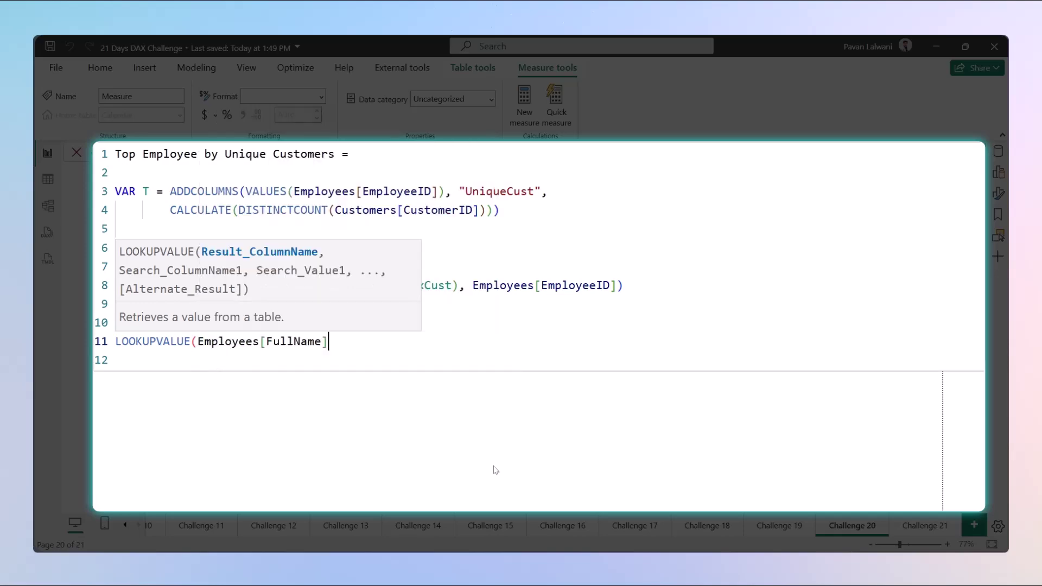
Finish LOOKUPVALUE with Employees[EmployeeID] and TopID, then commit the measure.
text(,Emp)
key(Down)
key(Tab)
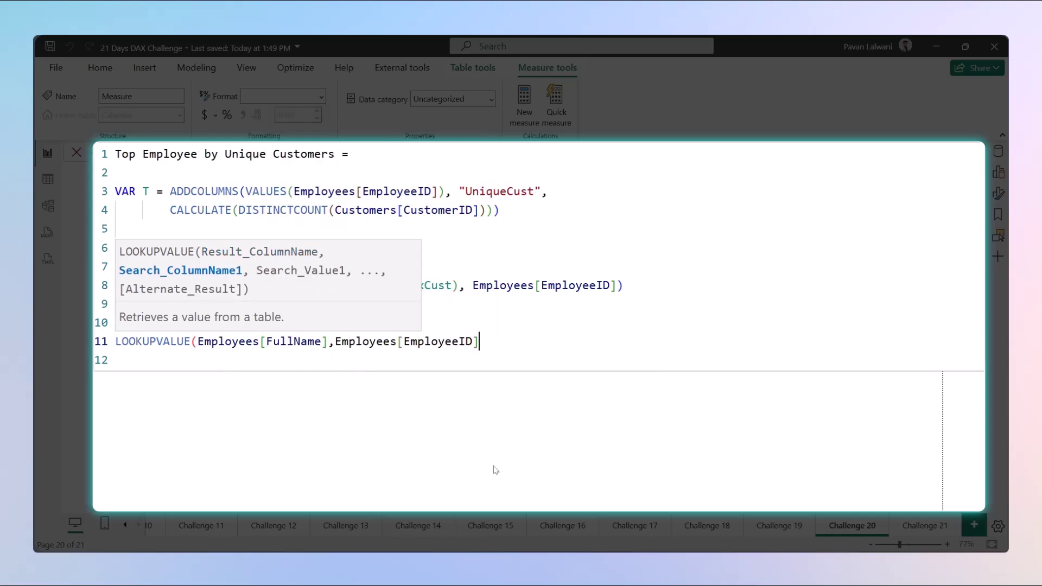
text(,[Top)
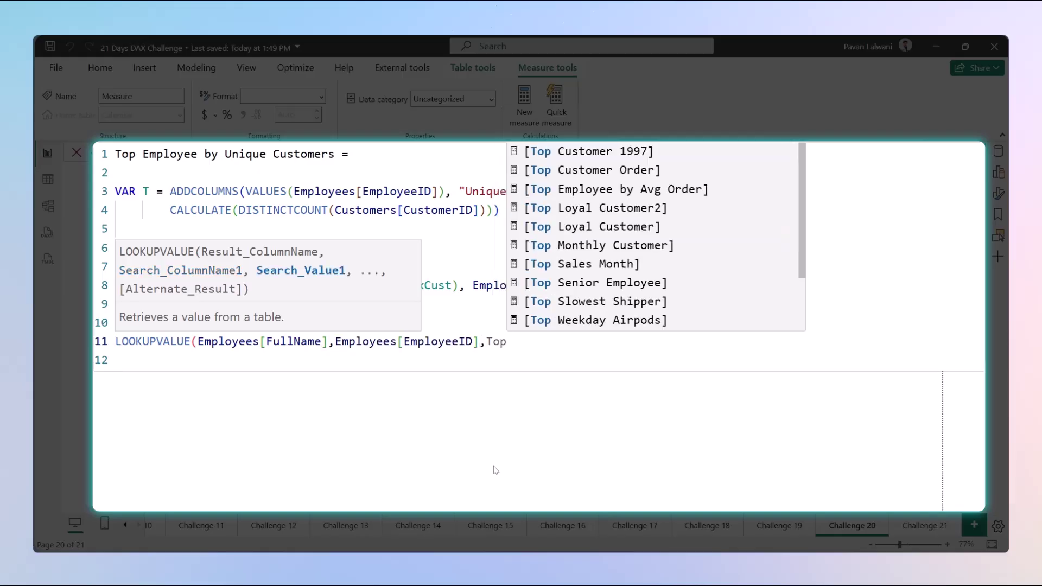
key(Tab)
key(BackSpace)
key(BackSpace)
key(BackSpace)
key(BackSpace)
key(BackSpace)
key(BackSpace)
key(BackSpace)
key(BackSpace)
key(BackSpace)
key(BackSpace)
key(BackSpace)
key(BackSpace)
key(BackSpace)
key(BackSpace)
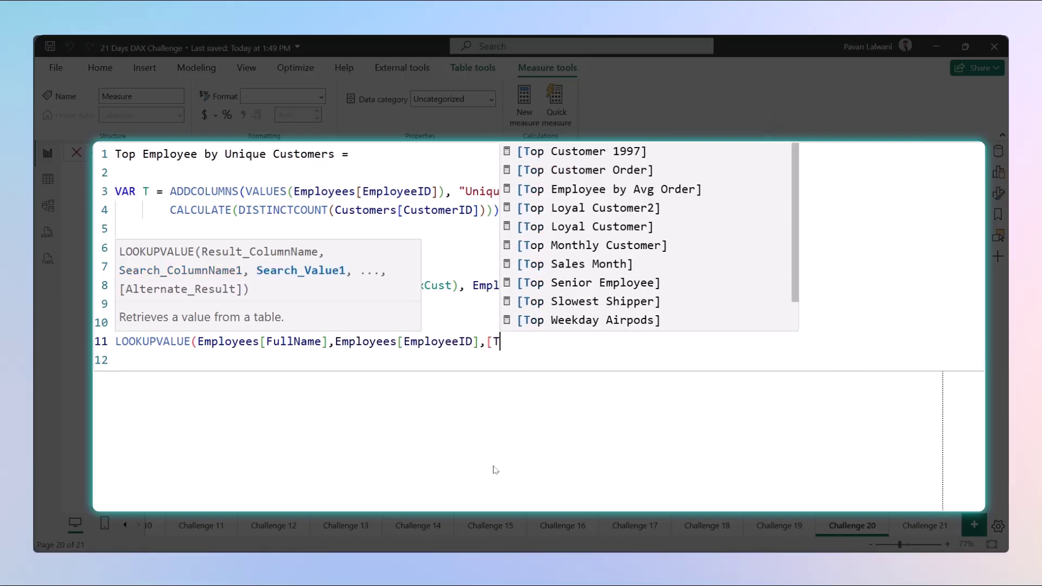
text(Top)
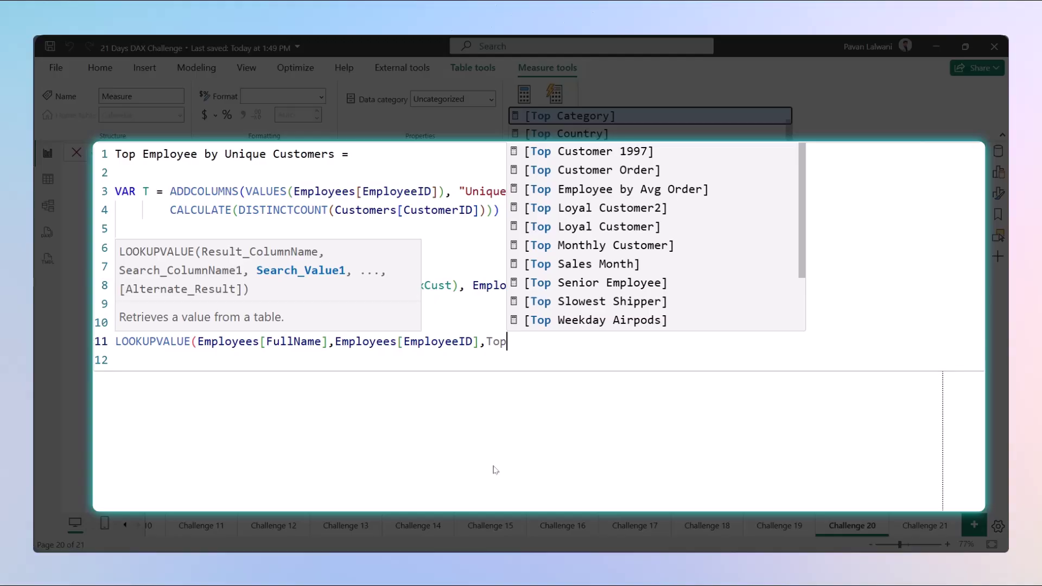
text(ID)
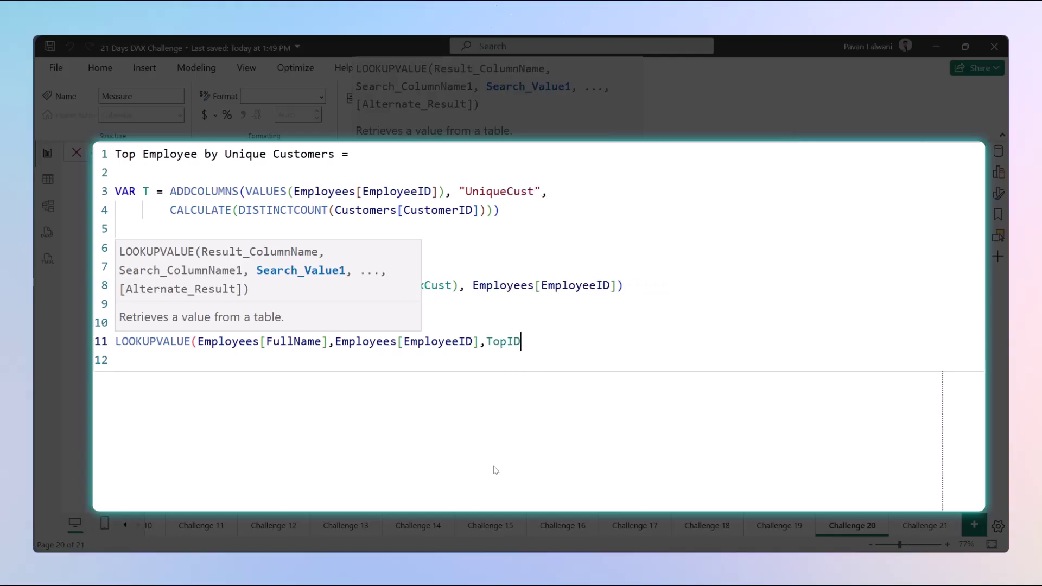
text())
key(Return)
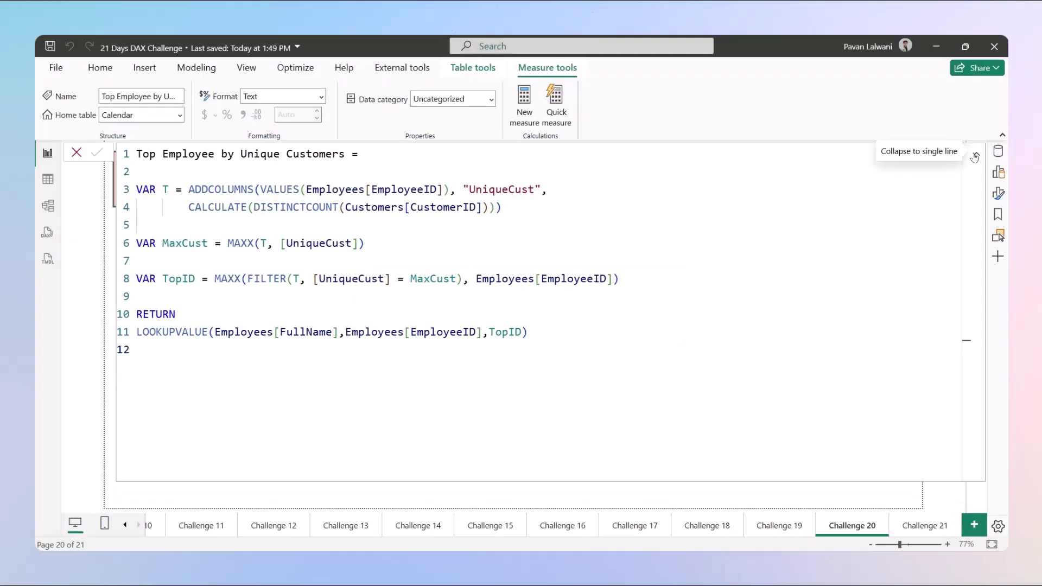
Add the Top Employee by Unique Customers measure to the Challenge 20 page as a card.
click(975, 157)
click(997, 153)
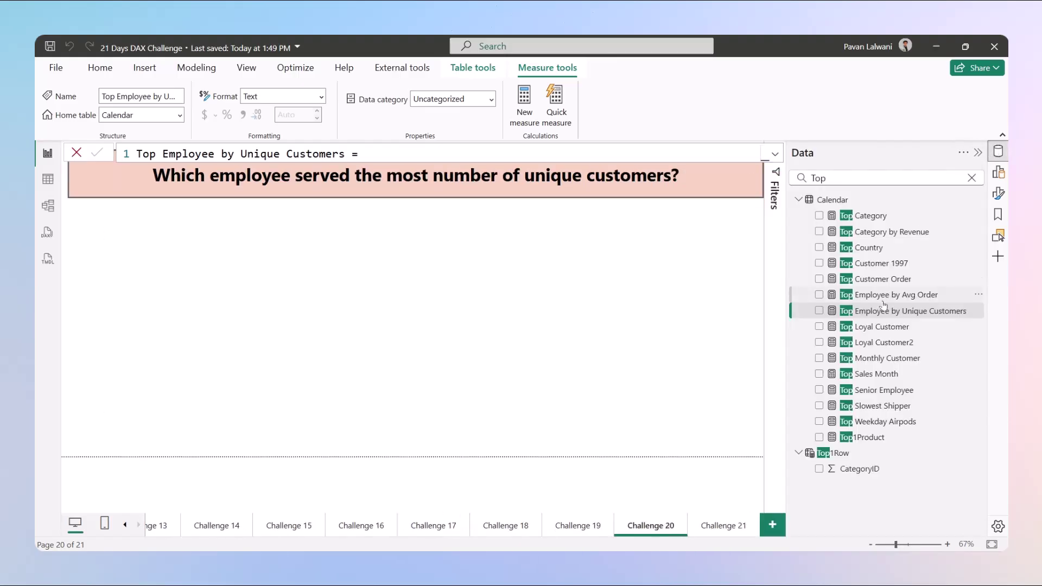
drag(885, 305, 217, 324)
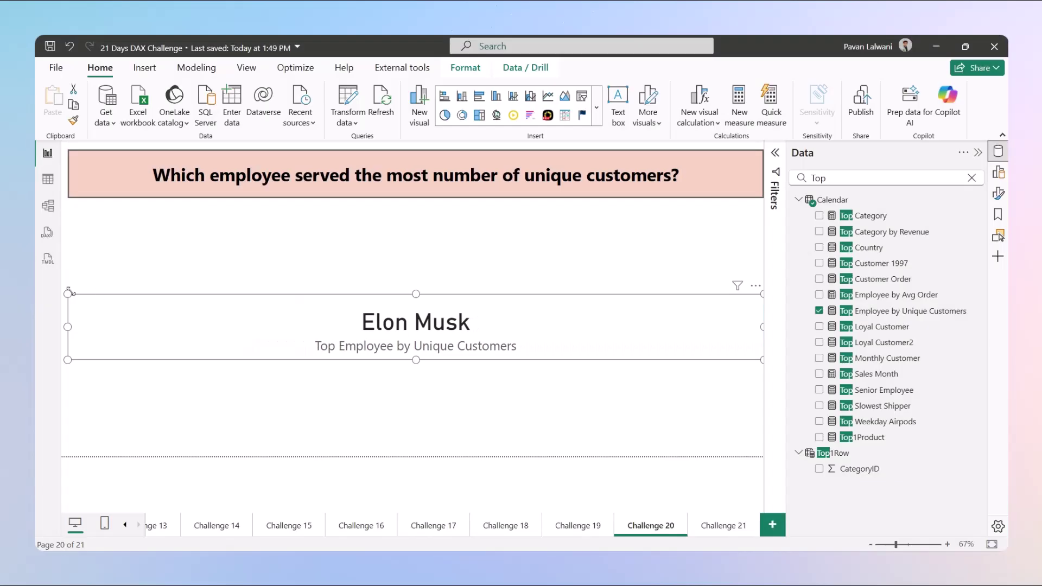
Narrow the top-employee card and move it to the left side of the page.
drag(73, 295, 532, 297)
drag(552, 342, 135, 331)
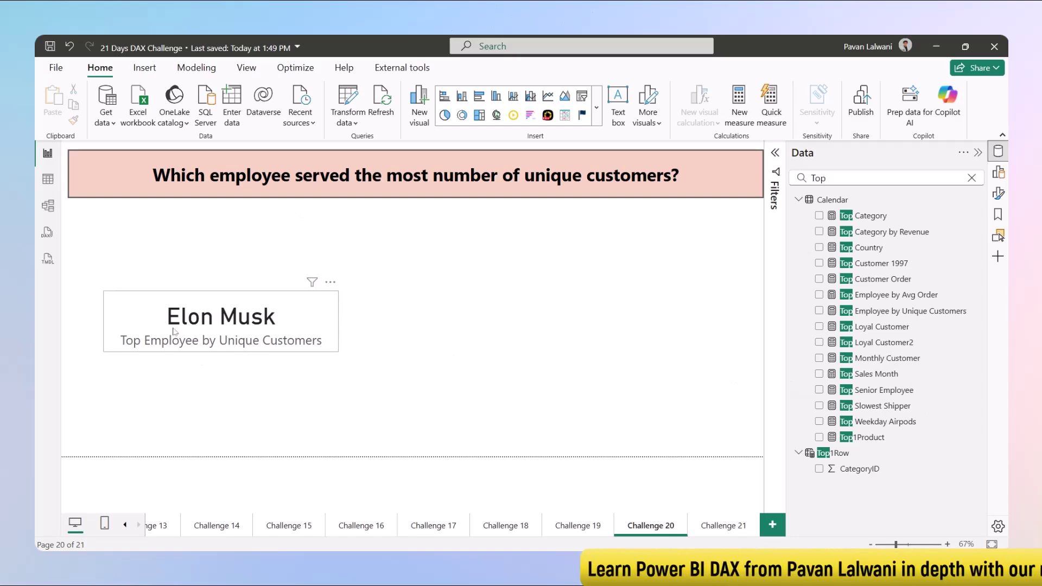
drag(221, 322, 178, 321)
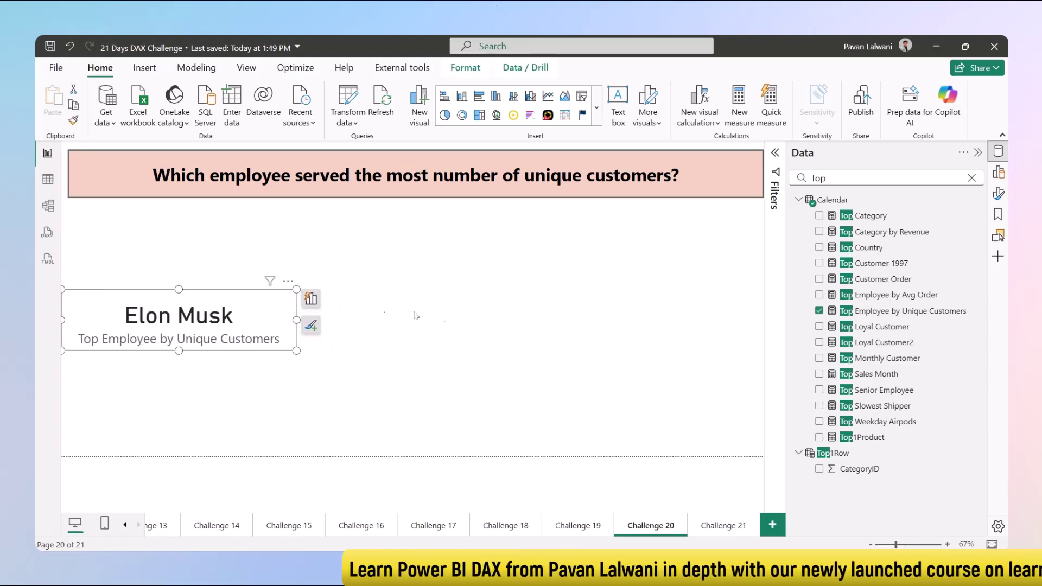
click(696, 368)
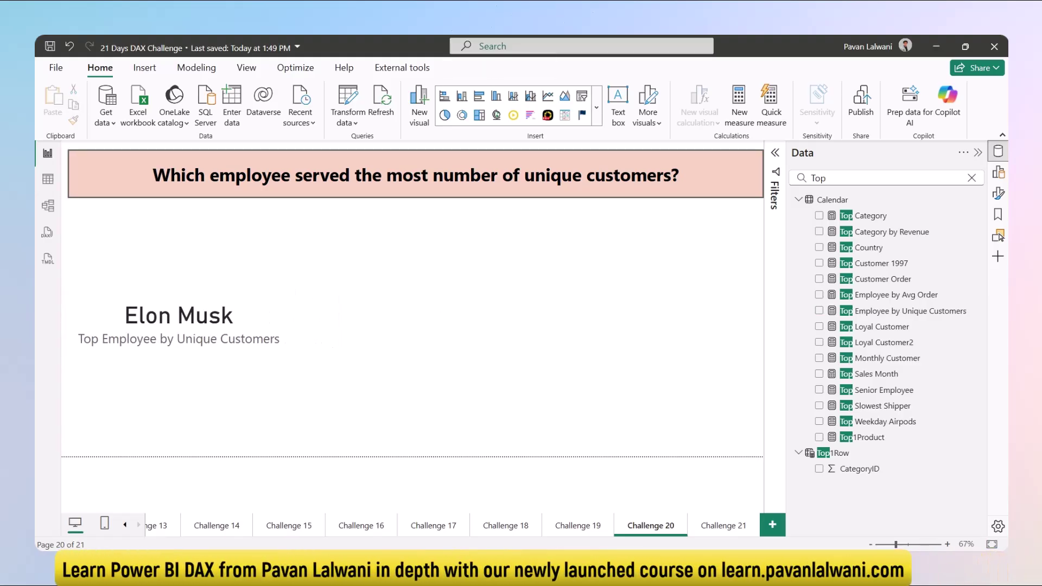